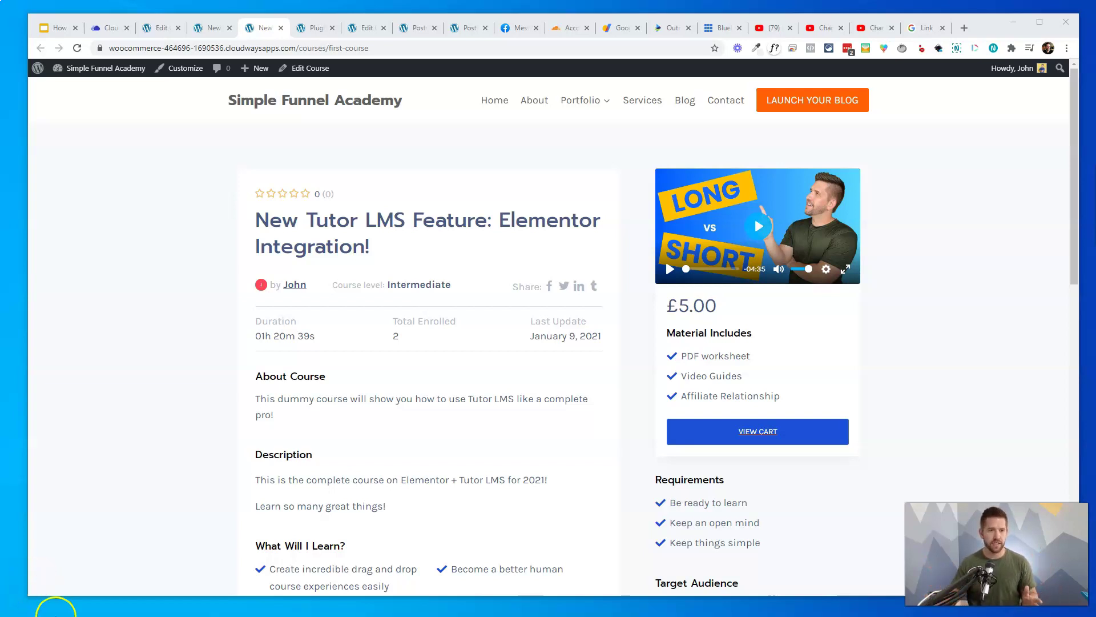
Scroll through the live 'New Tutor LMS Feature: Elementor Integration!' course page, then open its Edit Course screen
click(558, 457)
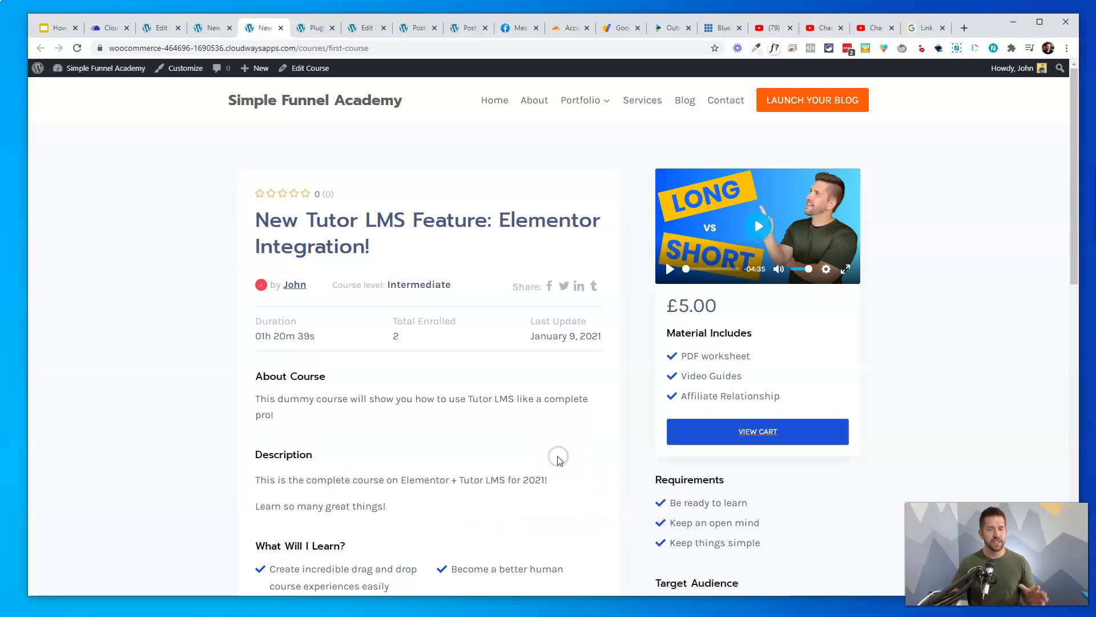
scroll(543, 450, down, 8)
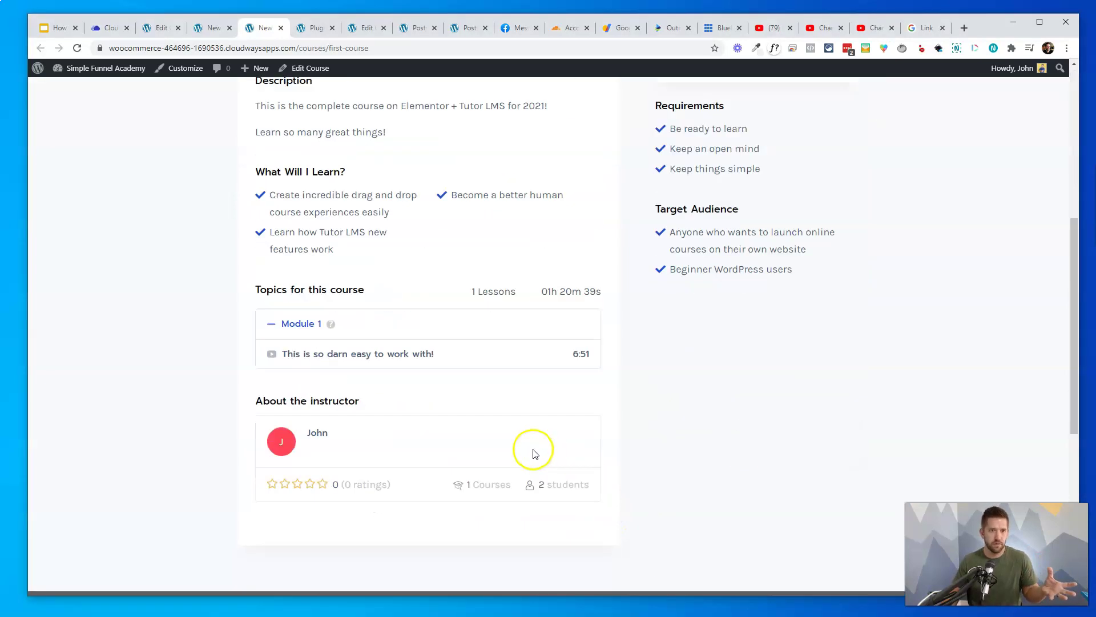
scroll(681, 448, up, 4)
scroll(685, 446, up, 4)
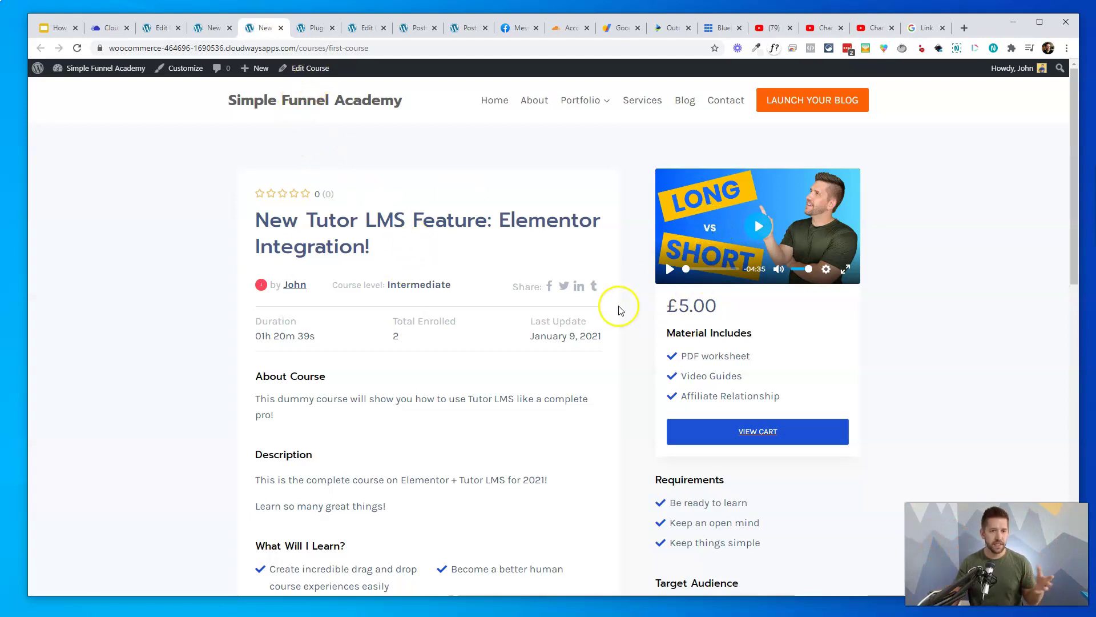
scroll(617, 309, down, 1)
scroll(617, 306, down, 3)
scroll(392, 300, up, 4)
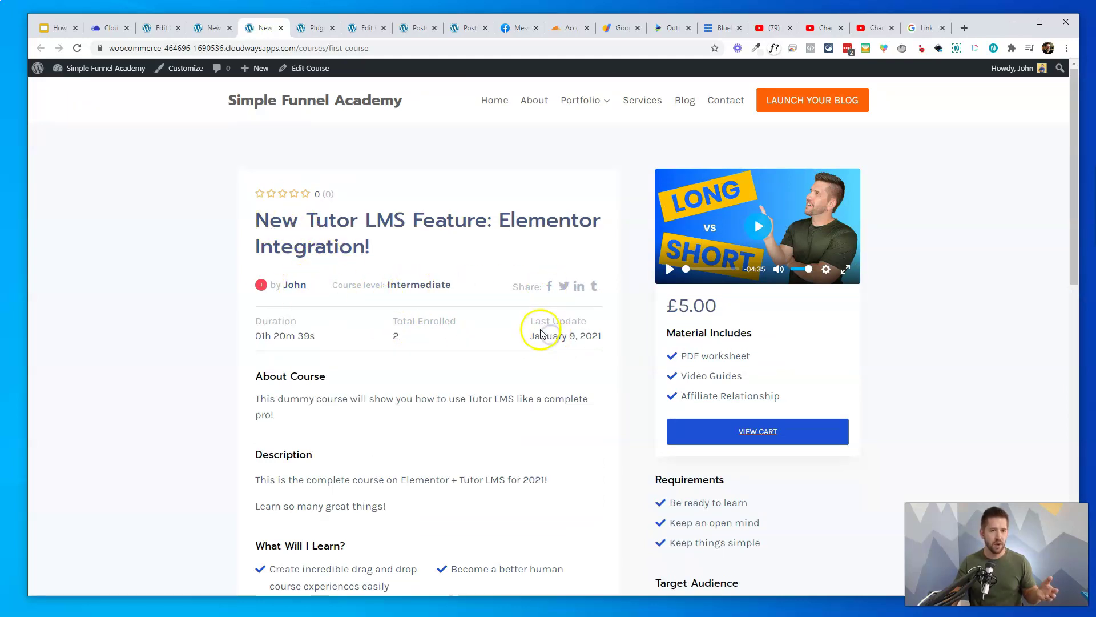
scroll(365, 360, down, 5)
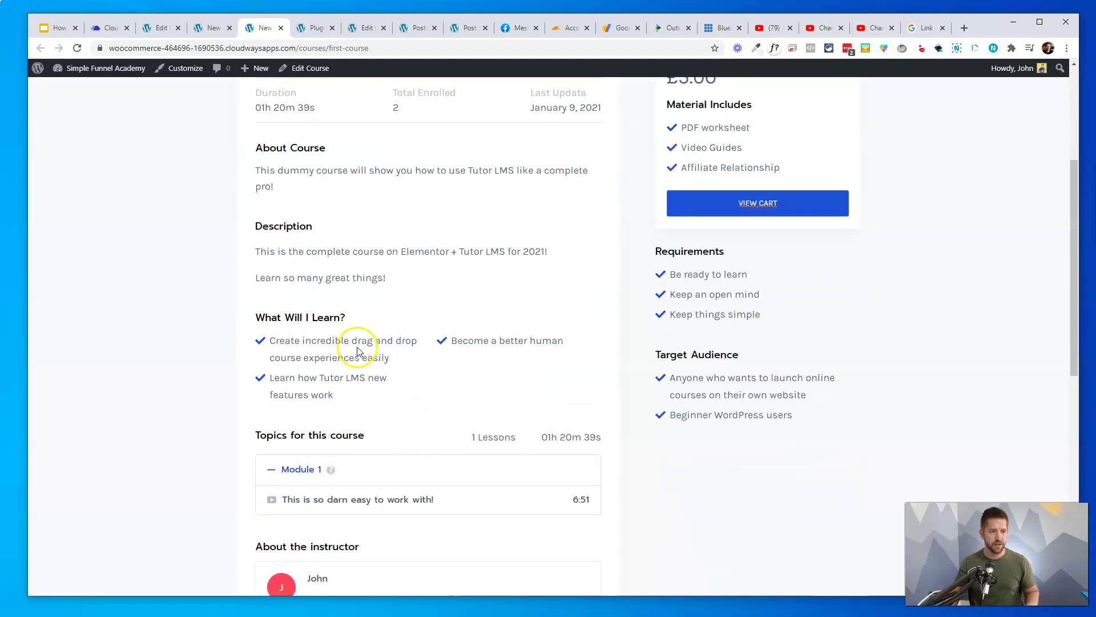
scroll(706, 407, down, 5)
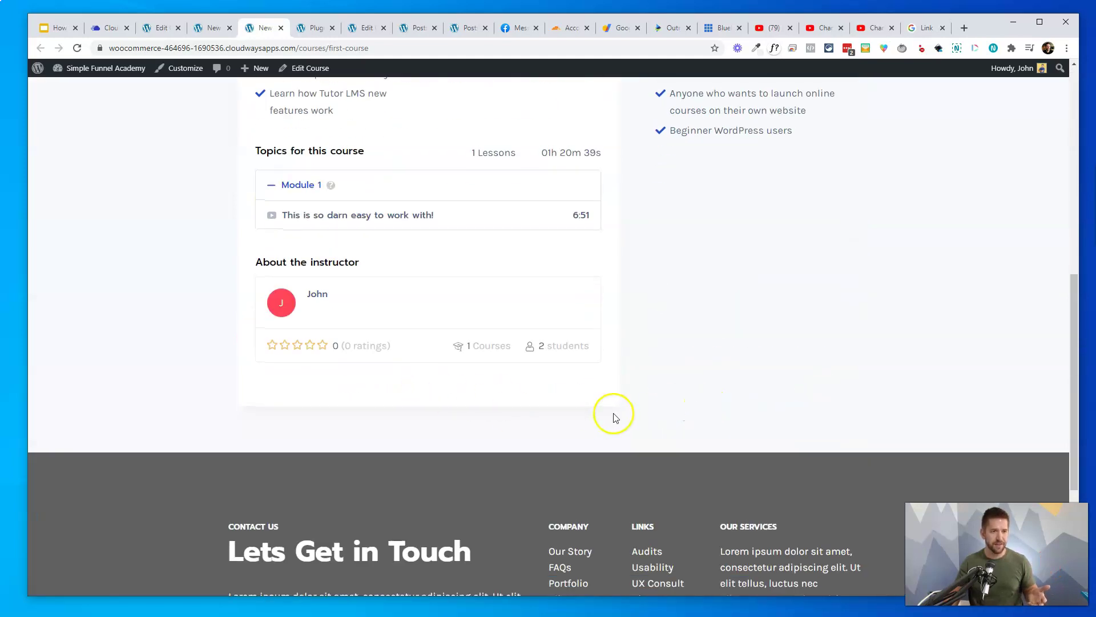
scroll(614, 416, up, 10)
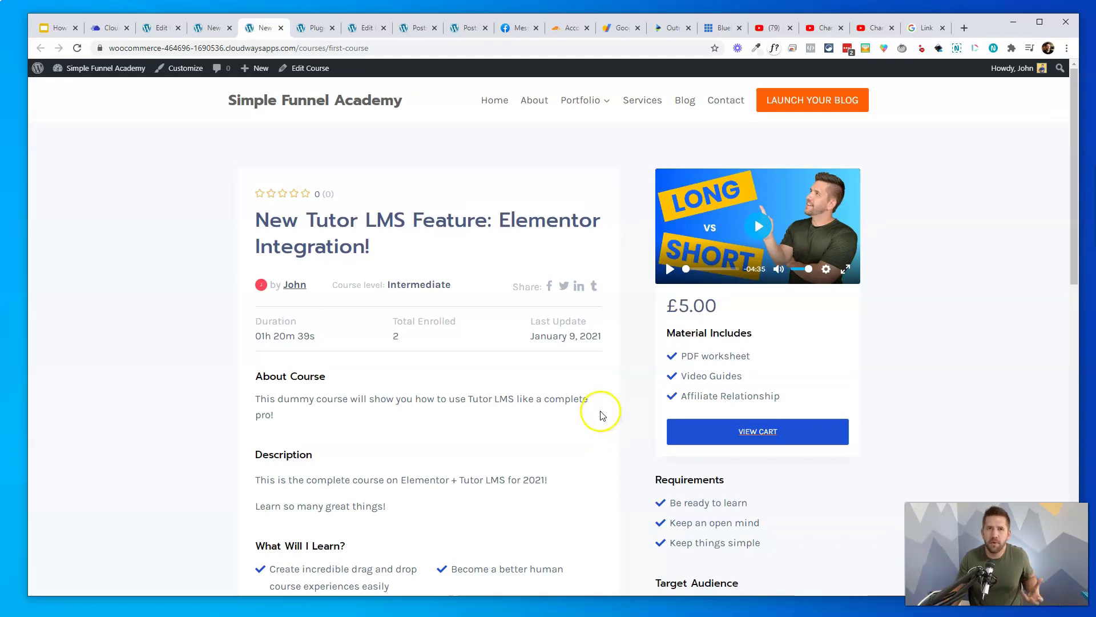
click(310, 68)
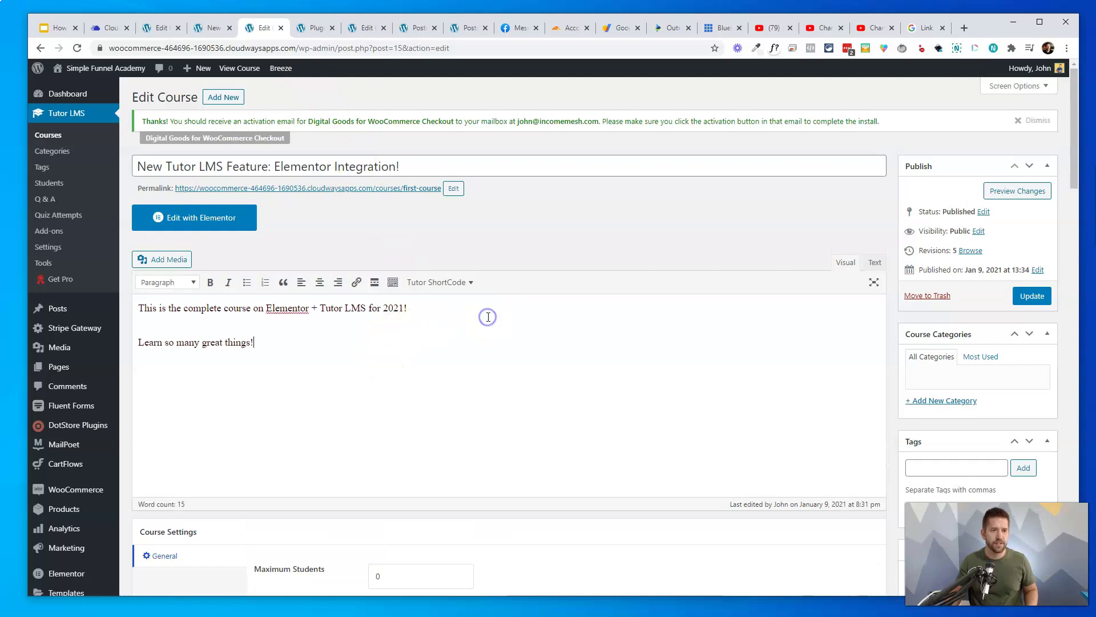
scroll(494, 307, down, 15)
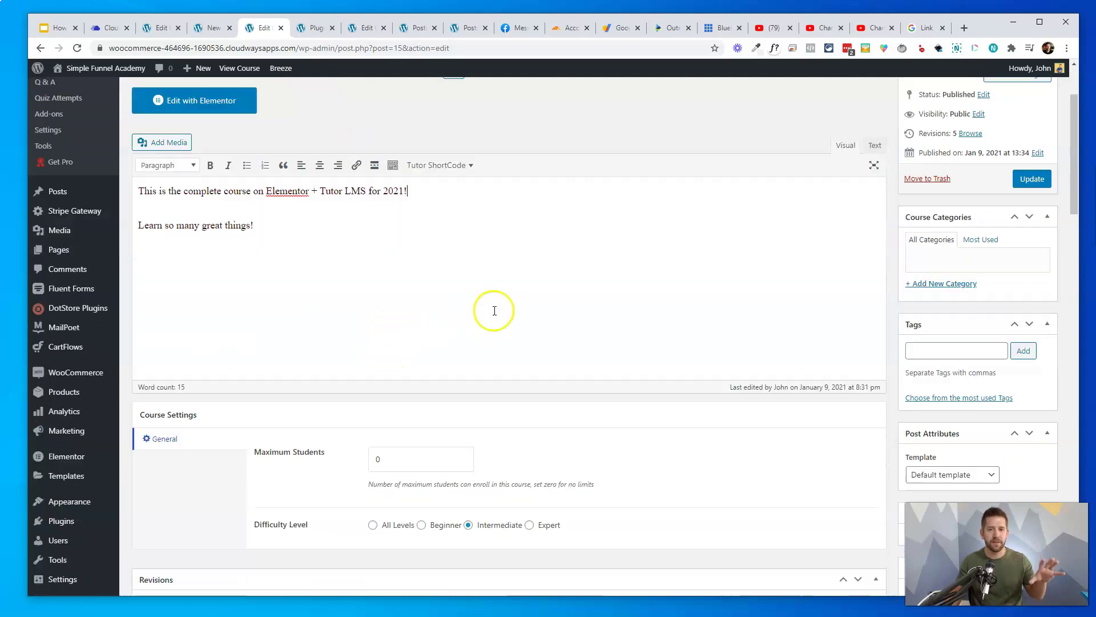
scroll(288, 416, down, 8)
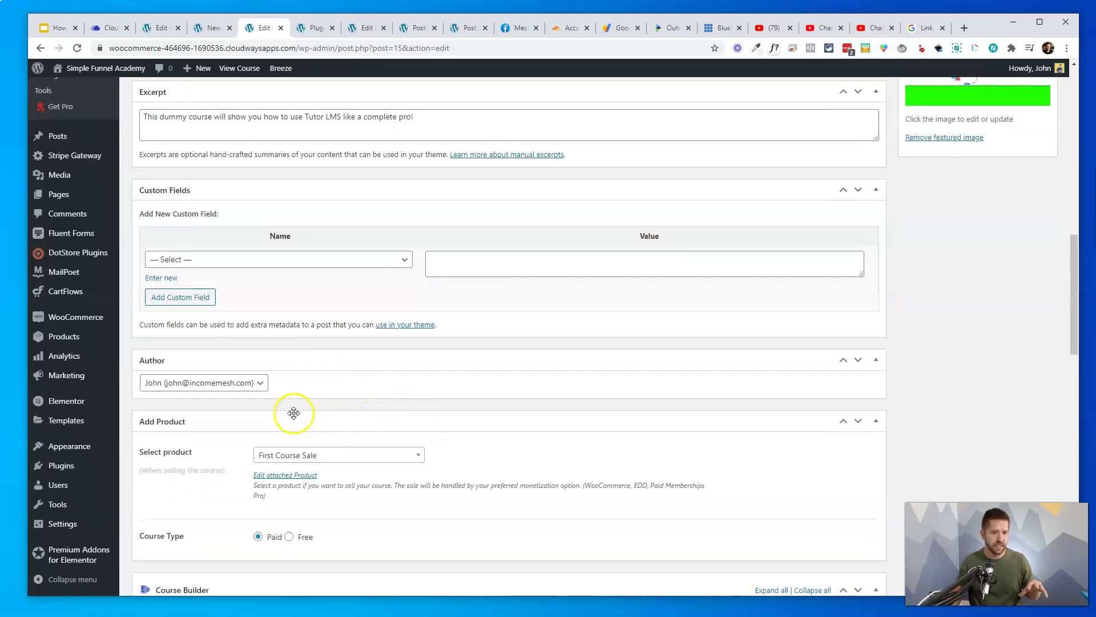
click(274, 282)
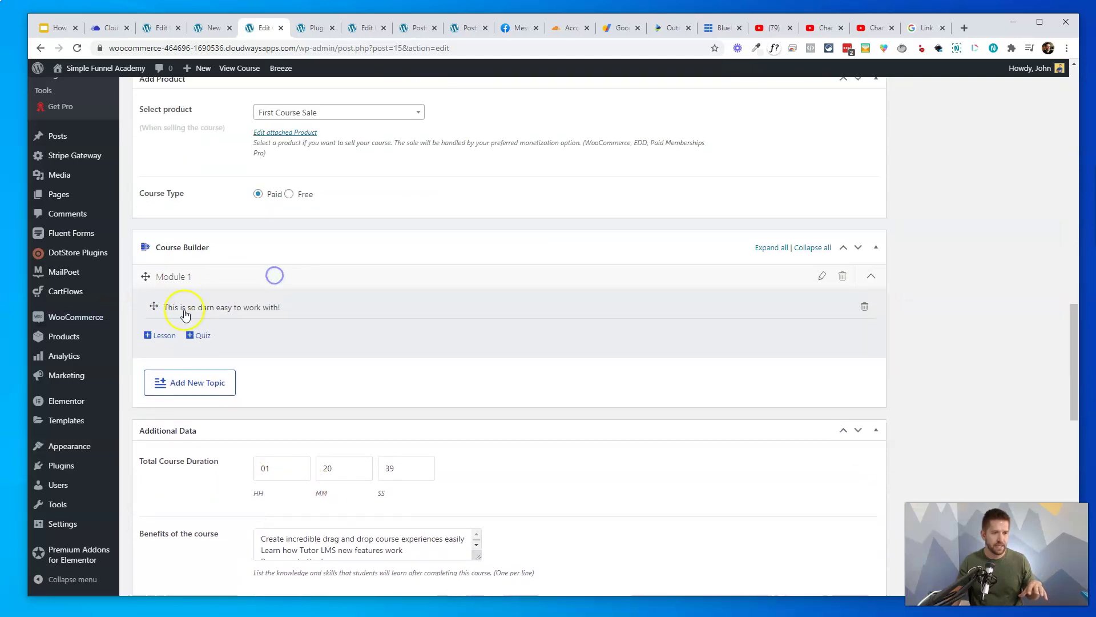
scroll(310, 409, down, 6)
scroll(520, 388, down, 7)
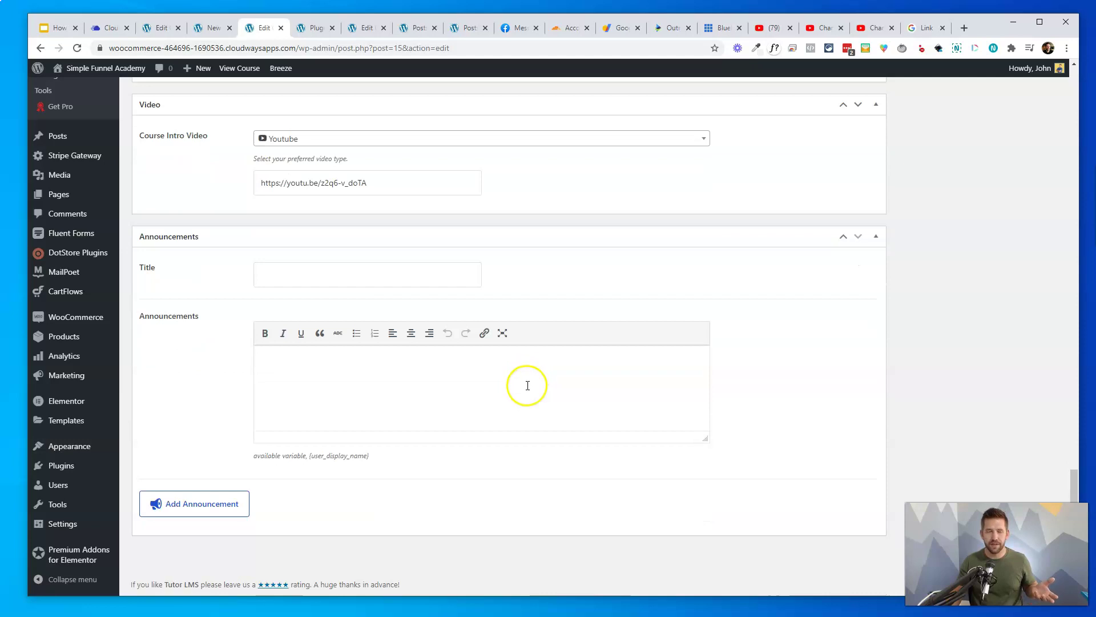
Activate the Tutor LMS Elementor Addons plugin from the Plugins list in a new tab
middle_click(57, 466)
click(304, 35)
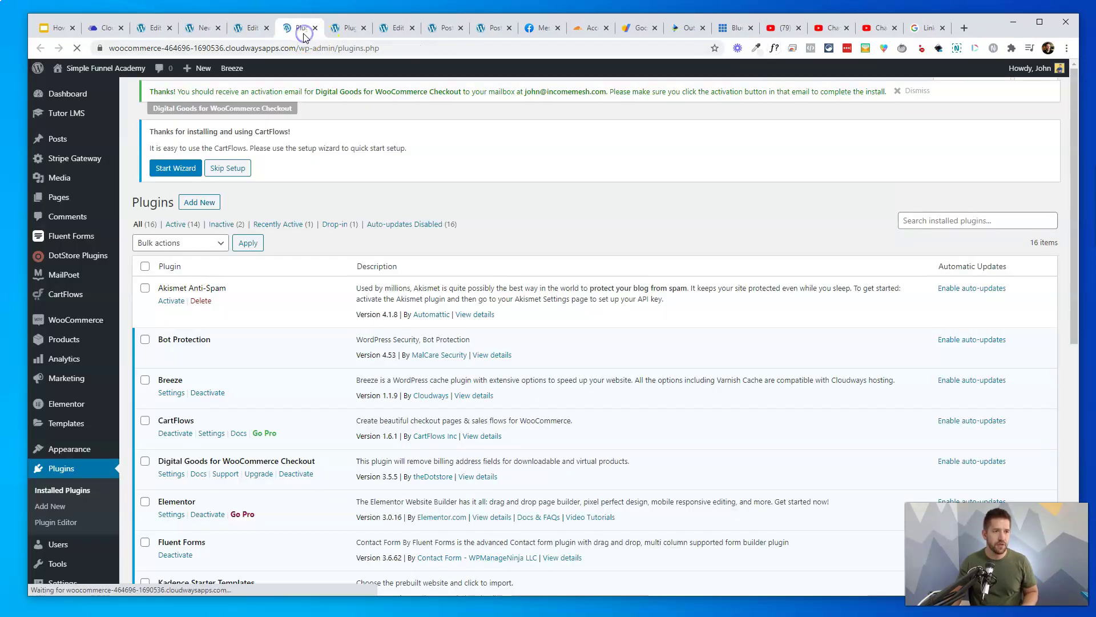
scroll(291, 256, down, 8)
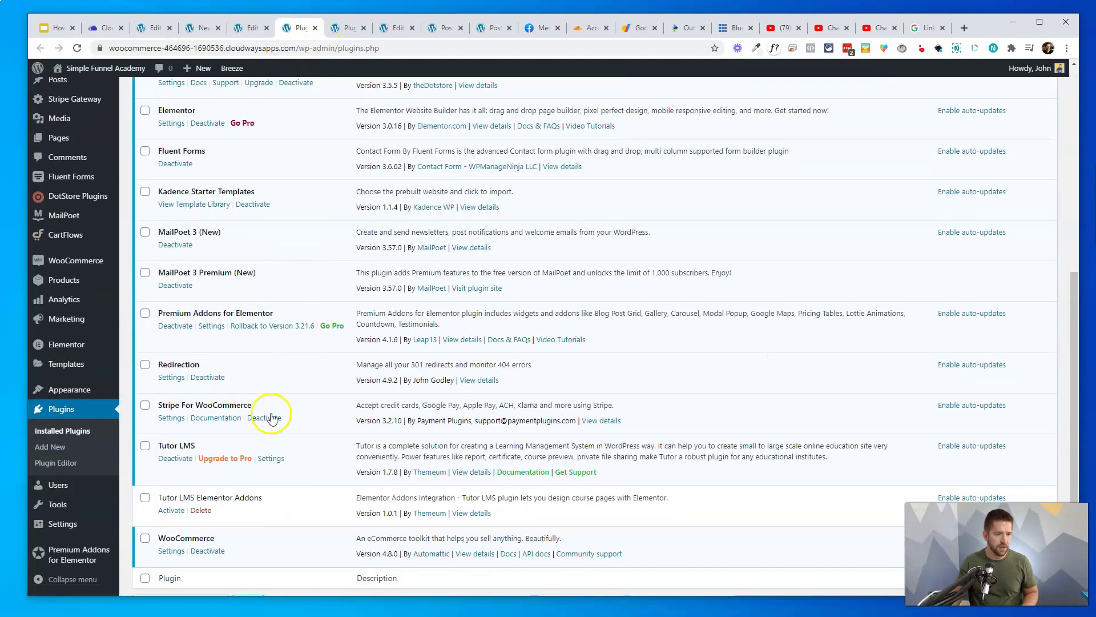
drag(174, 497, 253, 492)
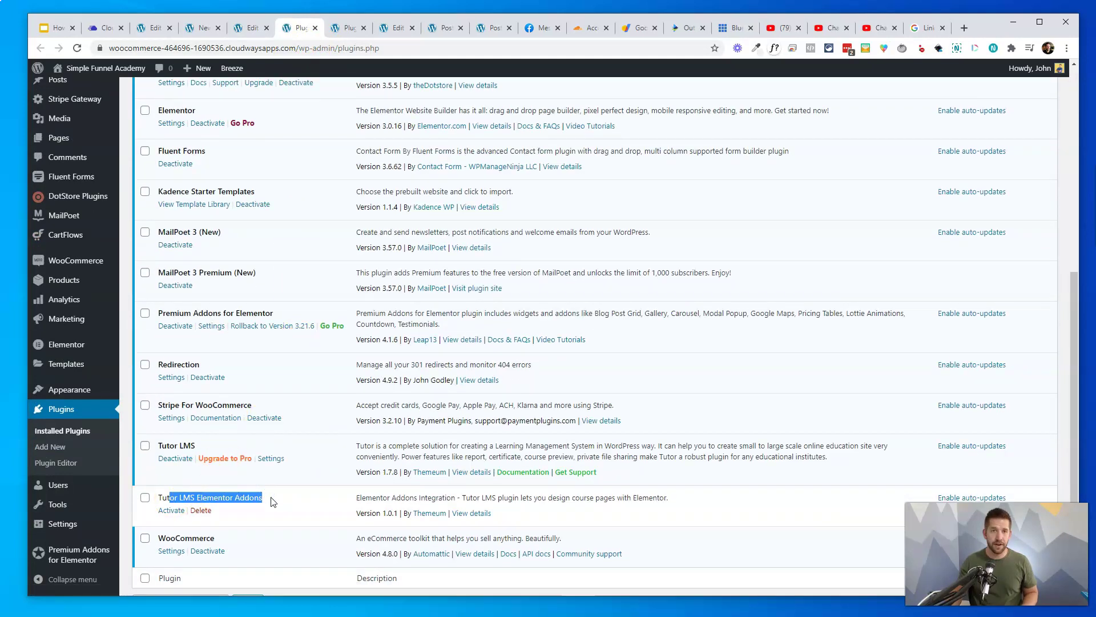
click(377, 515)
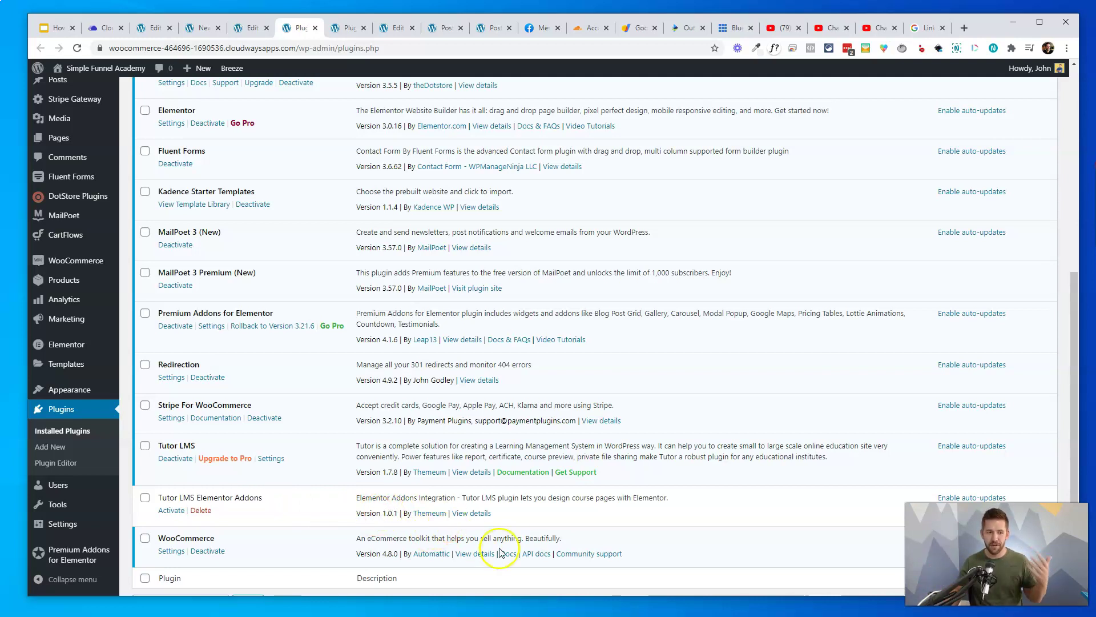
click(166, 510)
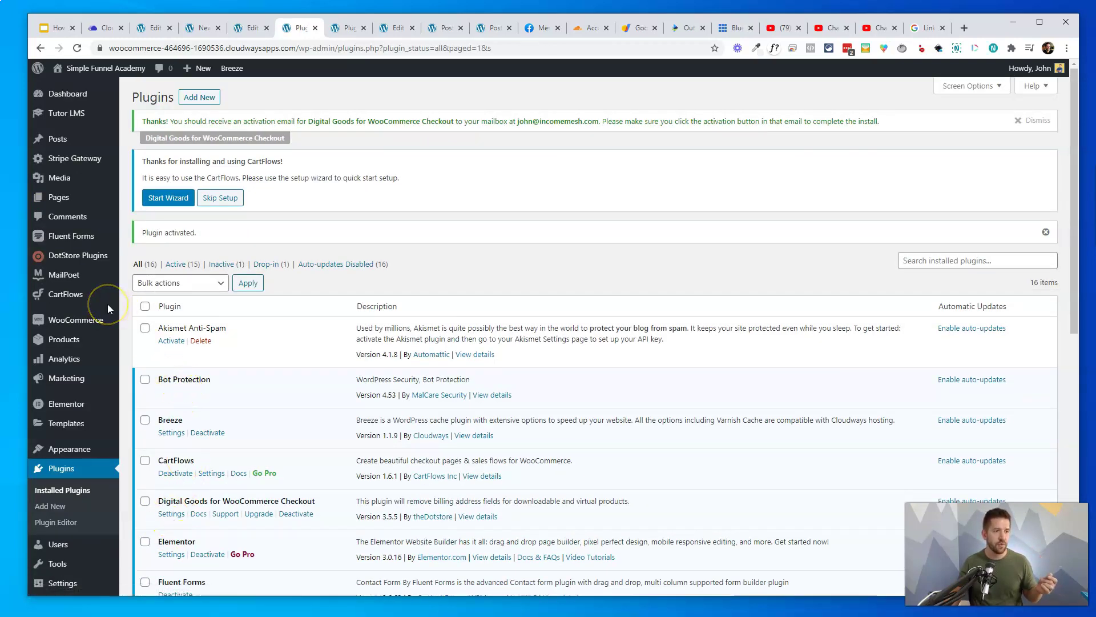
Open the course from Tutor LMS Courses in the Elementor editor
mouse_move(102, 113)
click(138, 117)
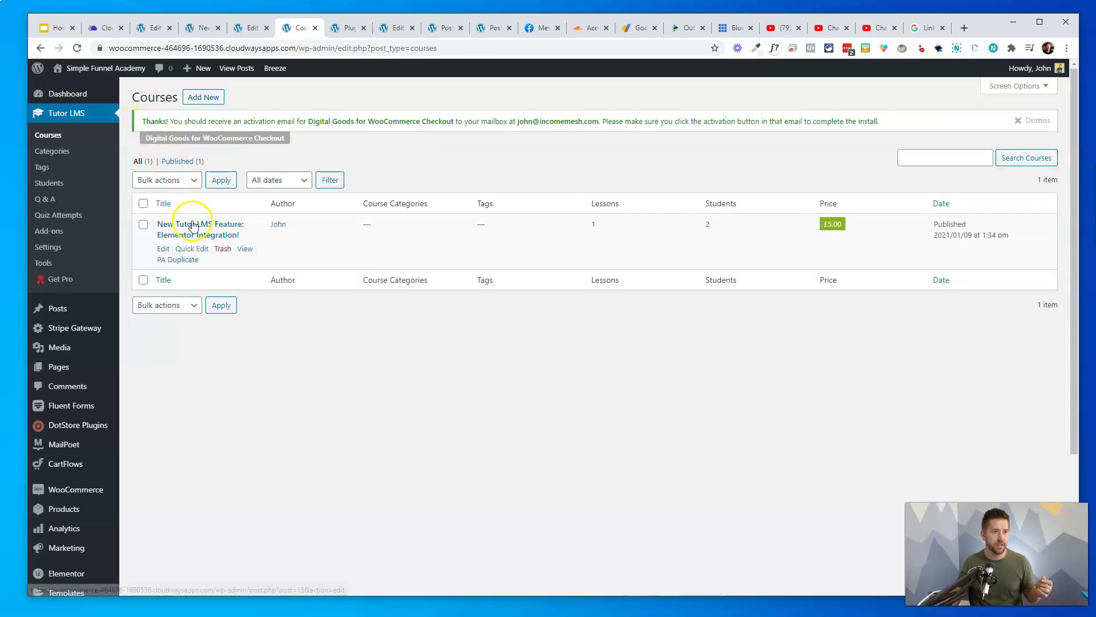
click(193, 228)
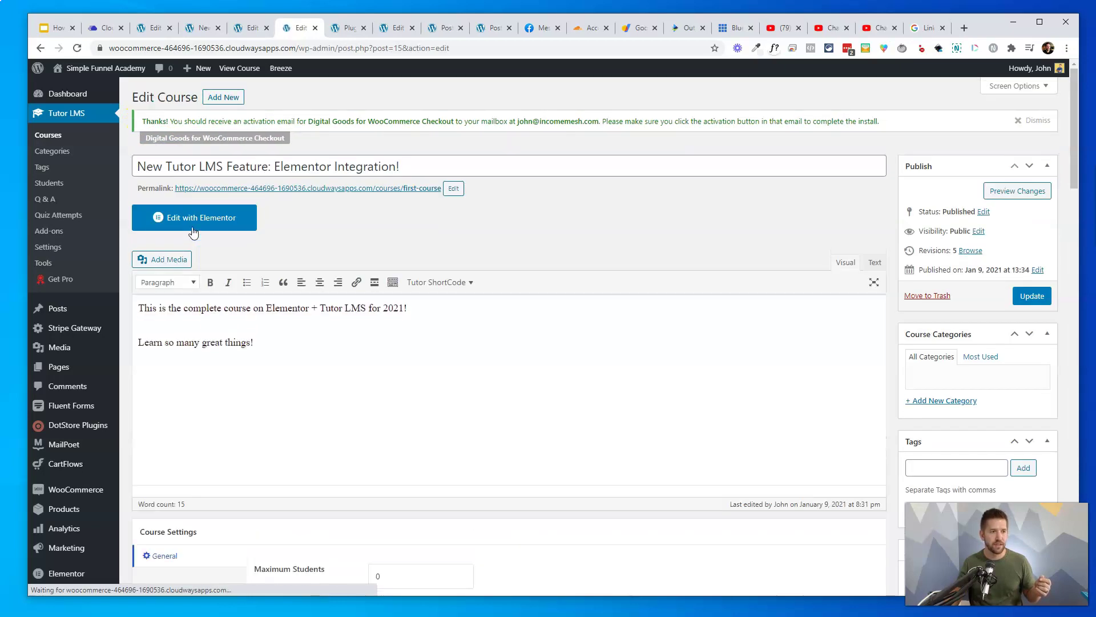
click(231, 225)
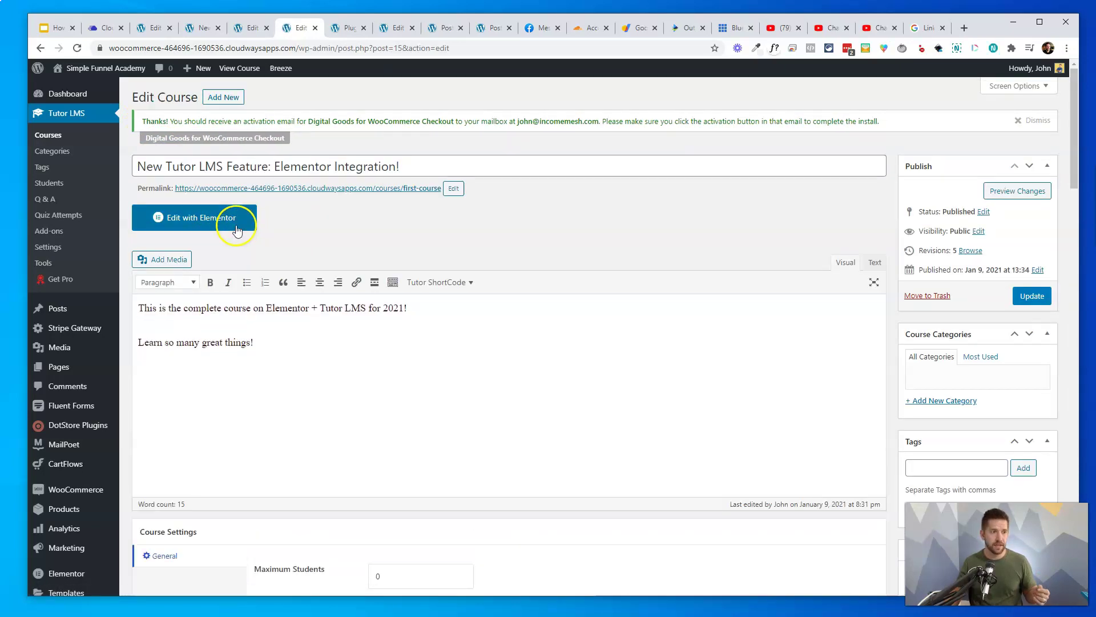
click(217, 219)
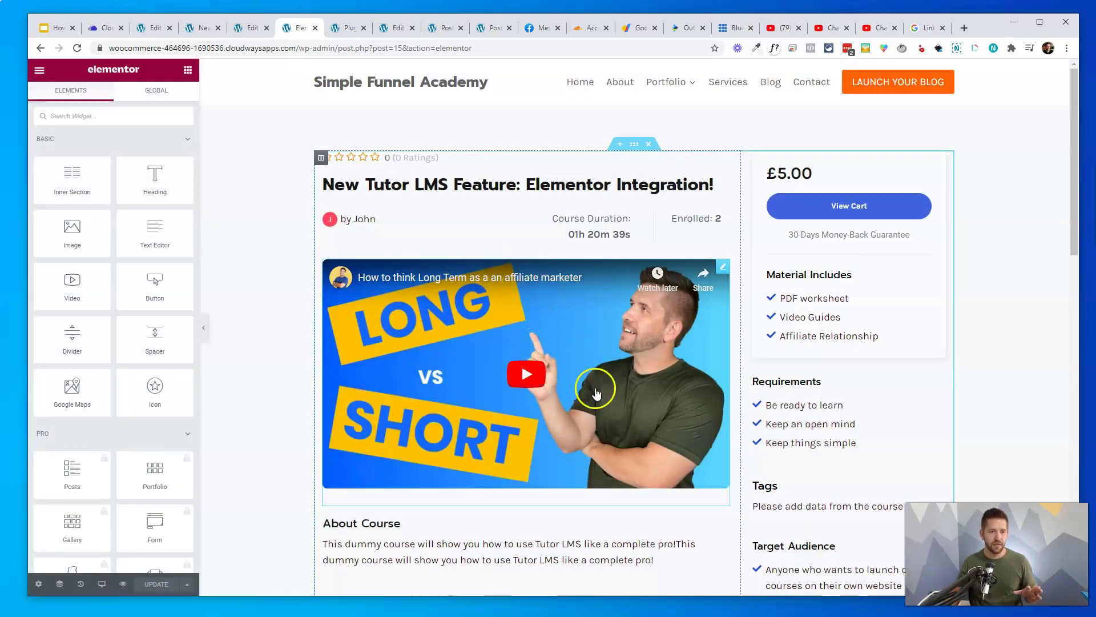
Append 'edit this content' to the About Course heading's title
scroll(588, 386, down, 3)
click(500, 384)
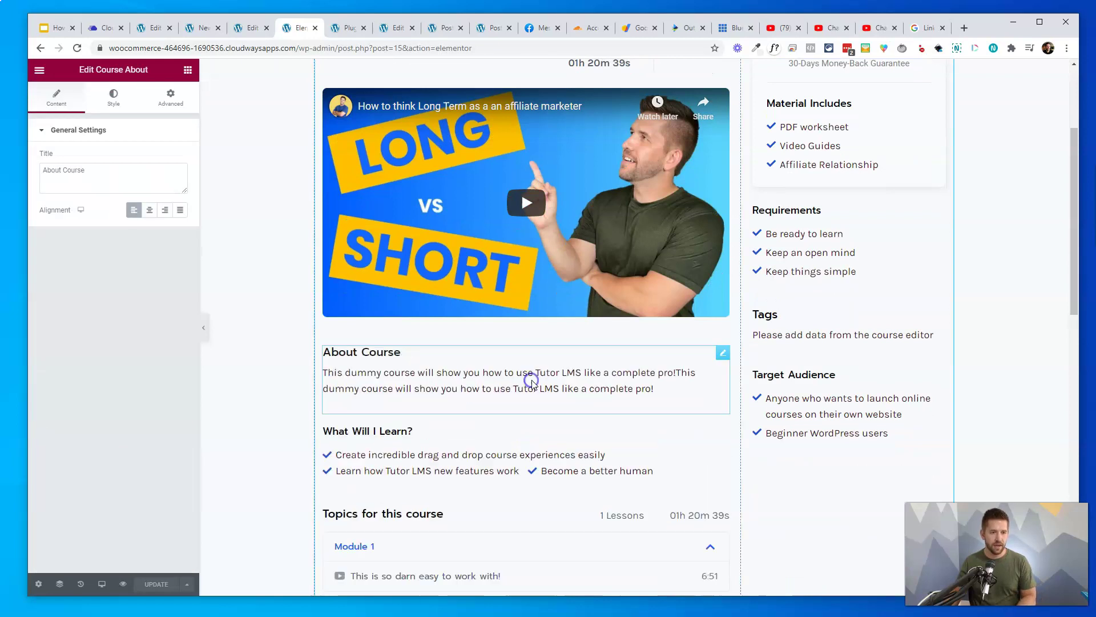
click(180, 189)
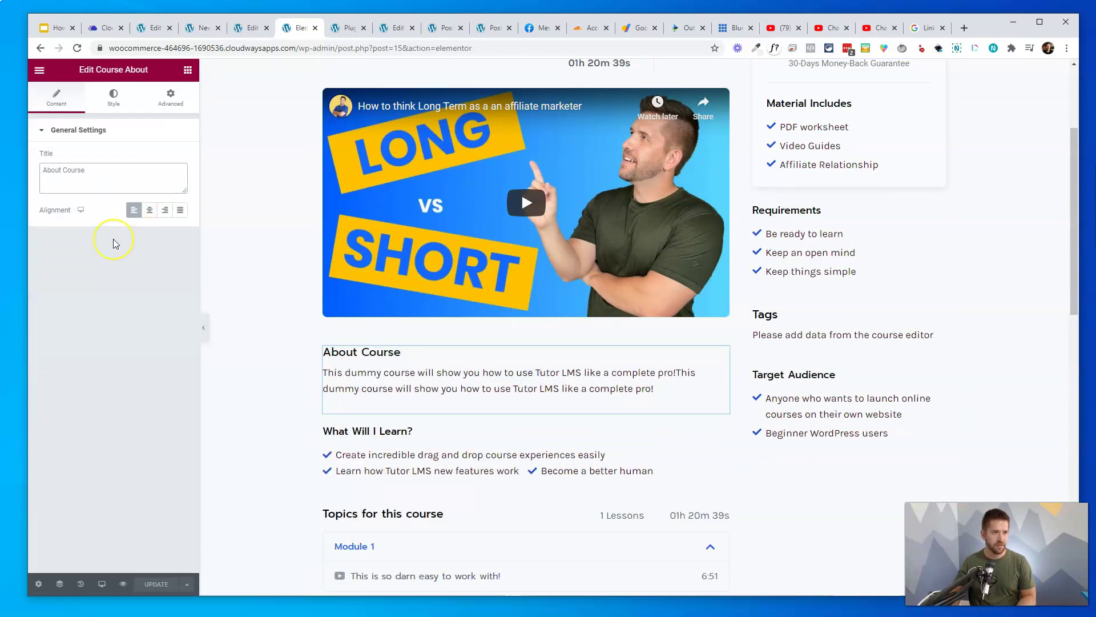
text(edit this content)
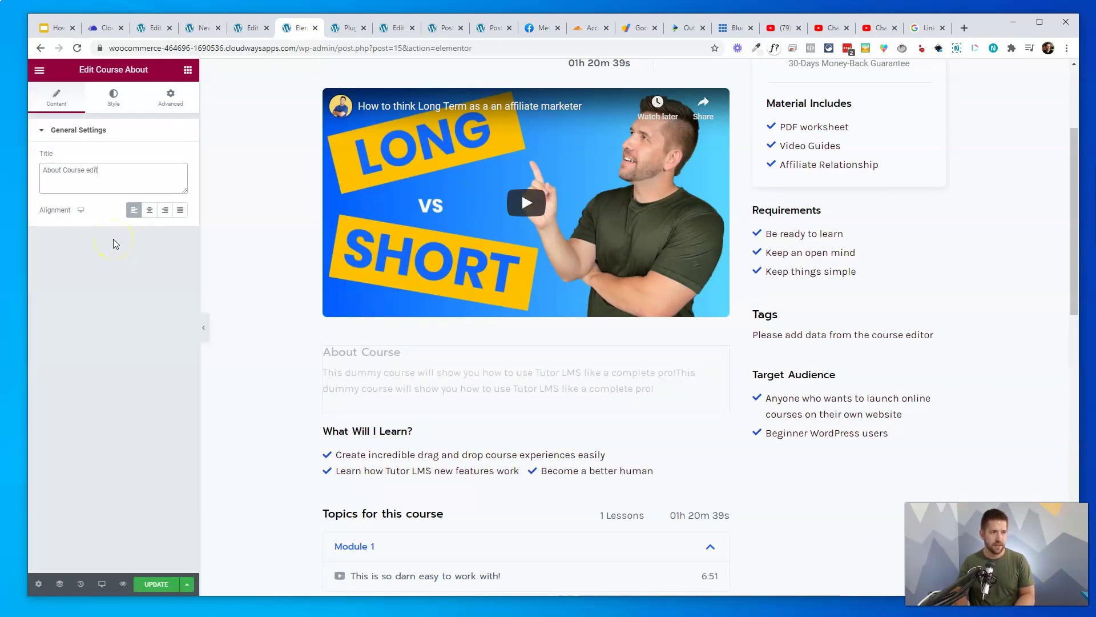
click(282, 333)
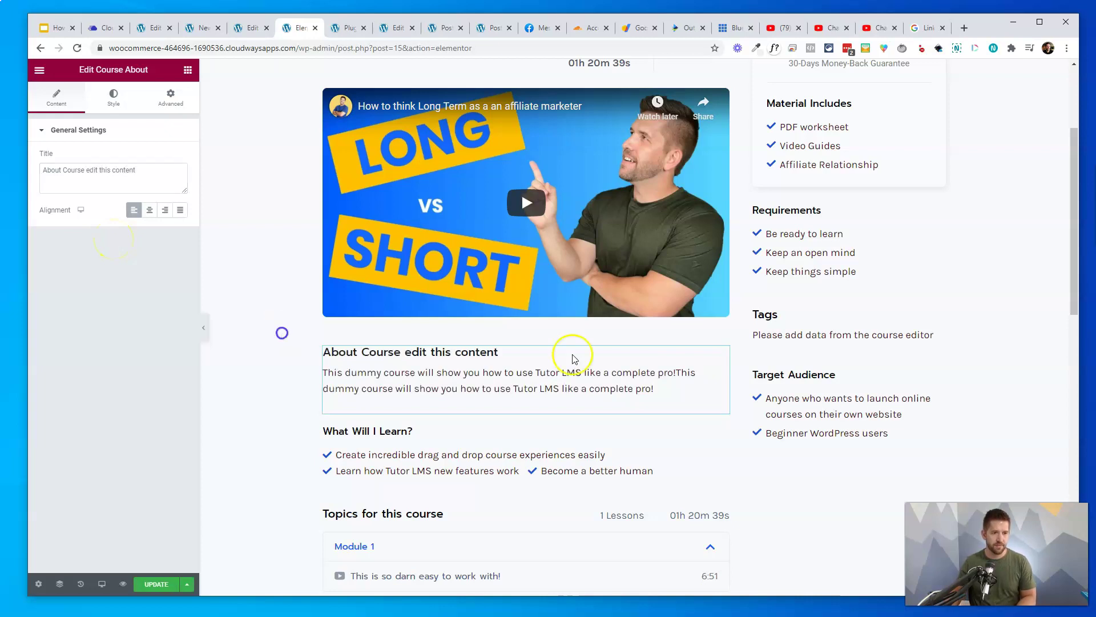
Add a three-column section below the reviews with an Icon widget in column one
scroll(565, 360, down, 8)
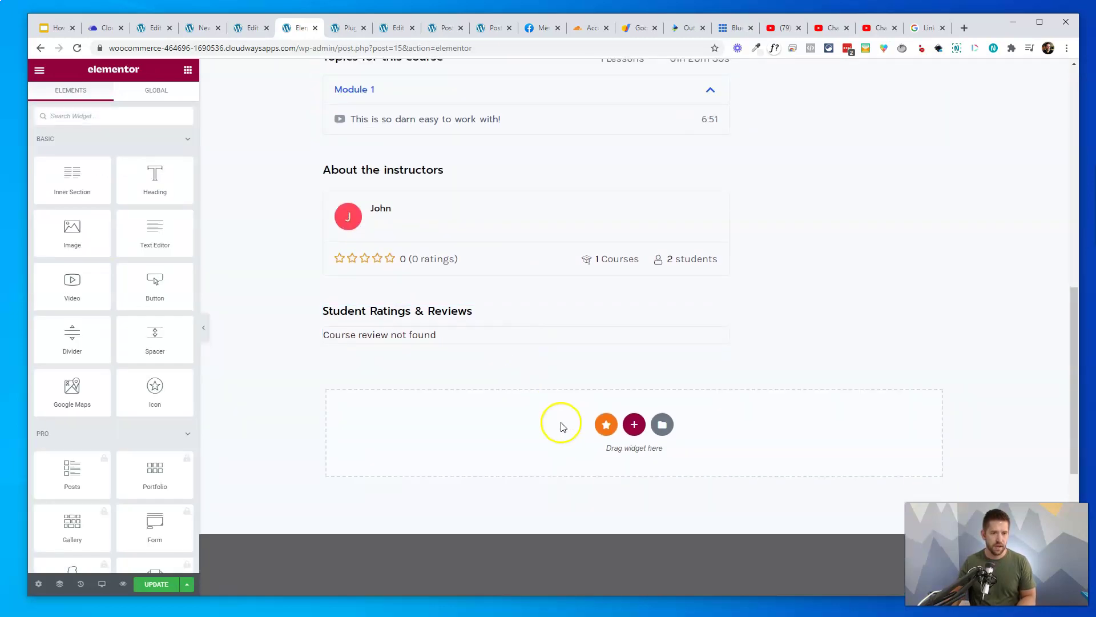
click(634, 424)
click(603, 454)
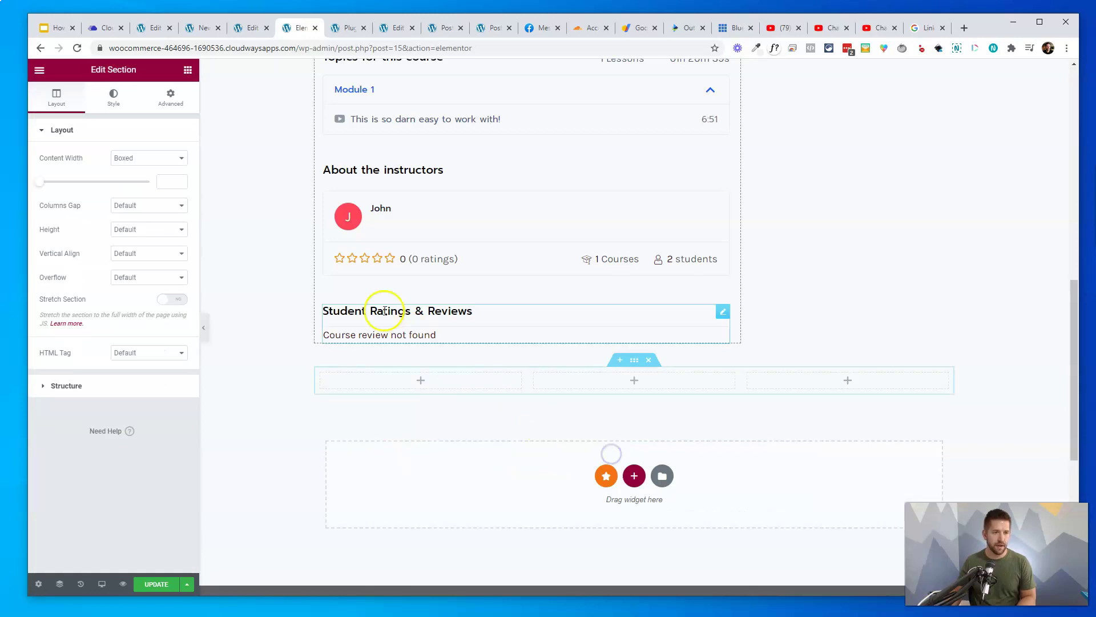
click(455, 383)
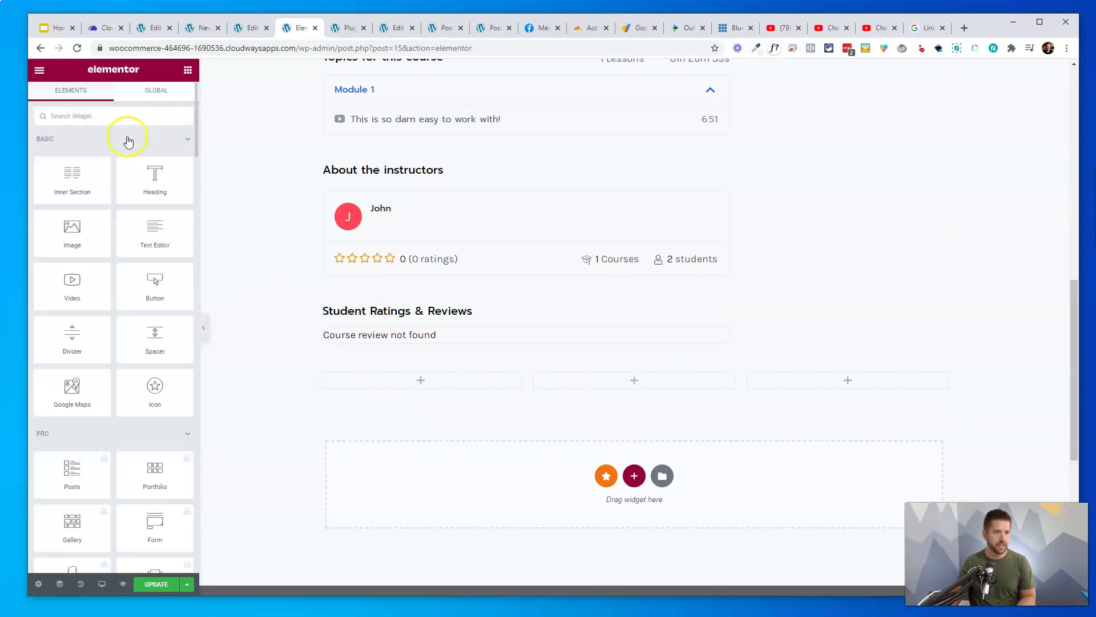
text(info)
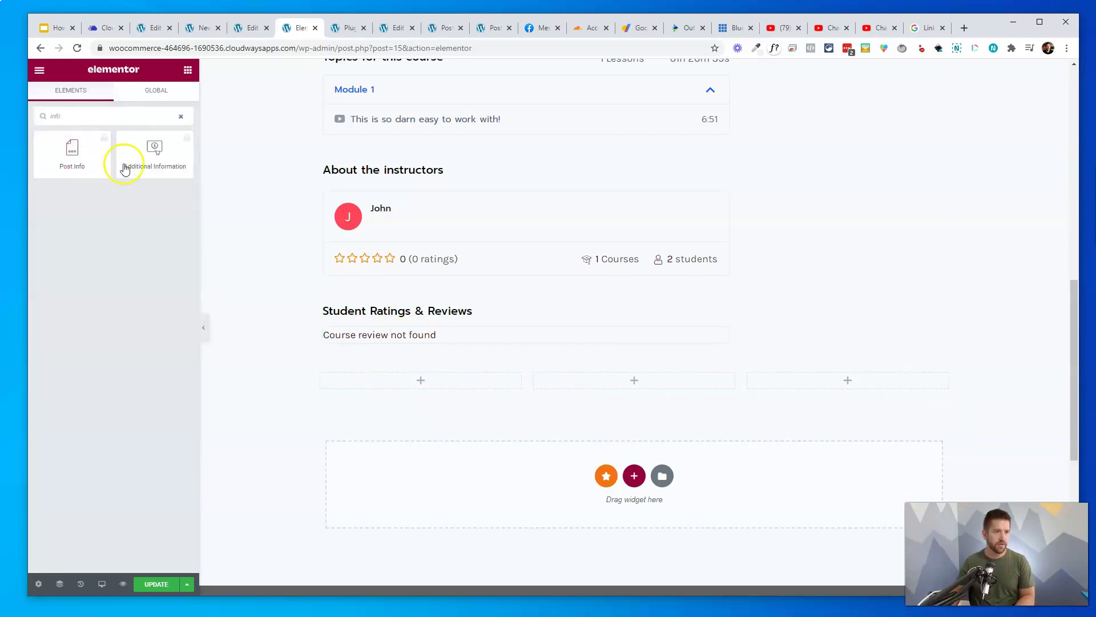
key(BackSpace)
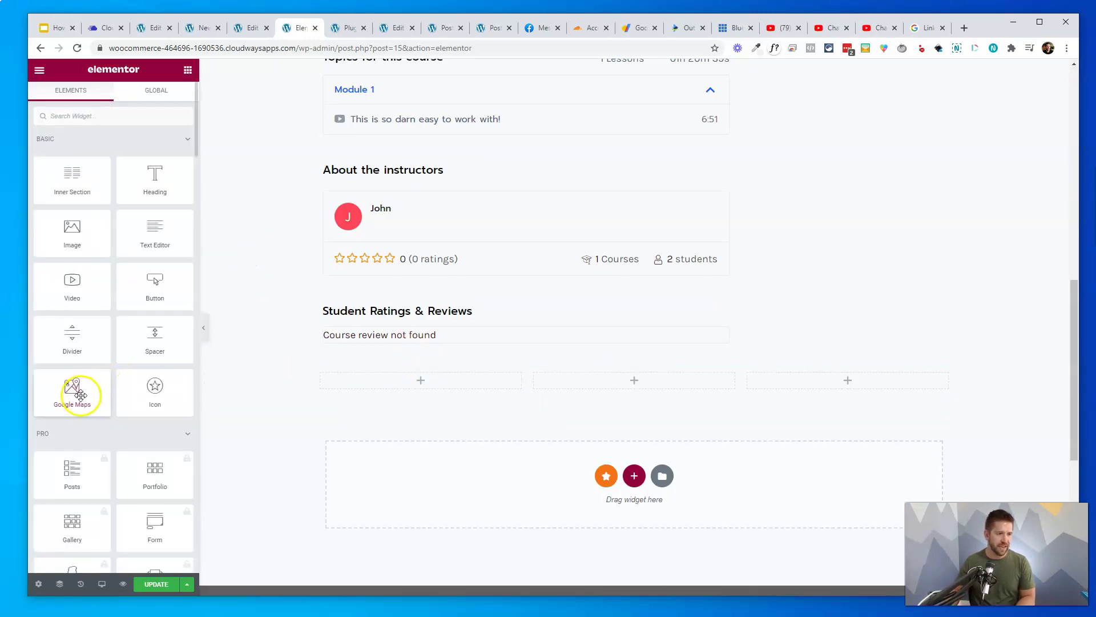
drag(141, 389, 434, 380)
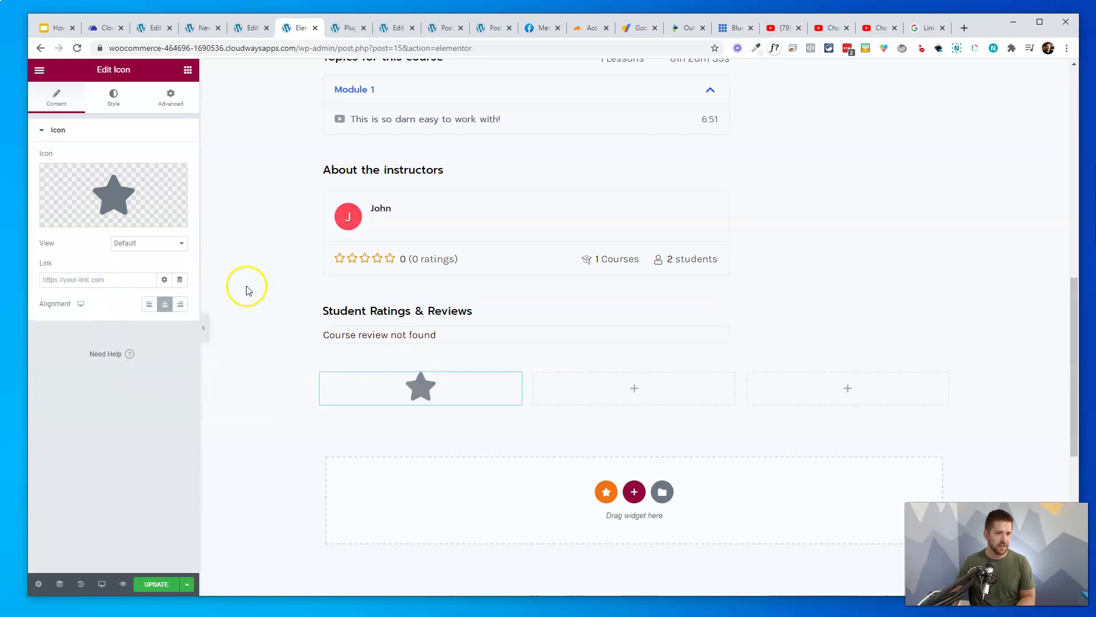
Move the course title above the rating, then delete the star rating row and price box
scroll(353, 339, up, 5)
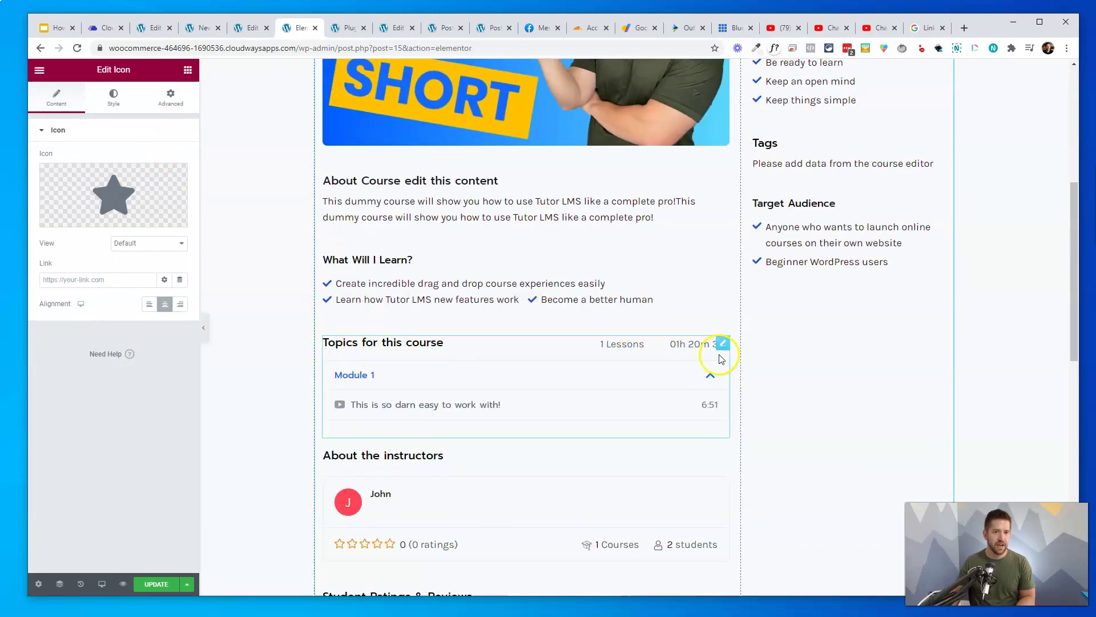
scroll(526, 343, up, 2)
scroll(520, 326, up, 4)
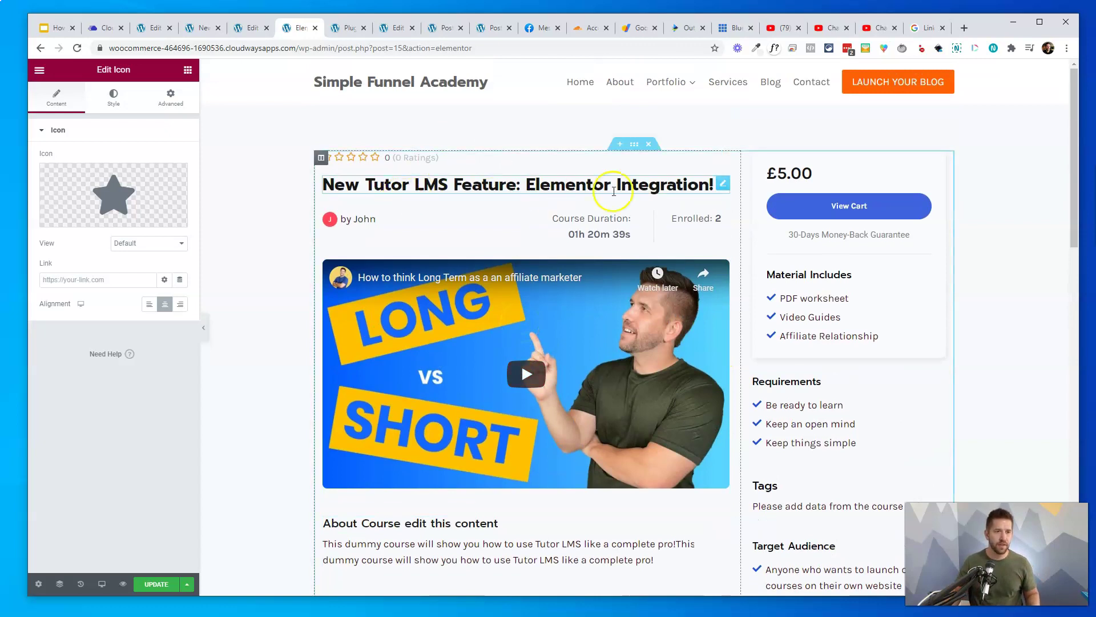
drag(720, 183, 434, 153)
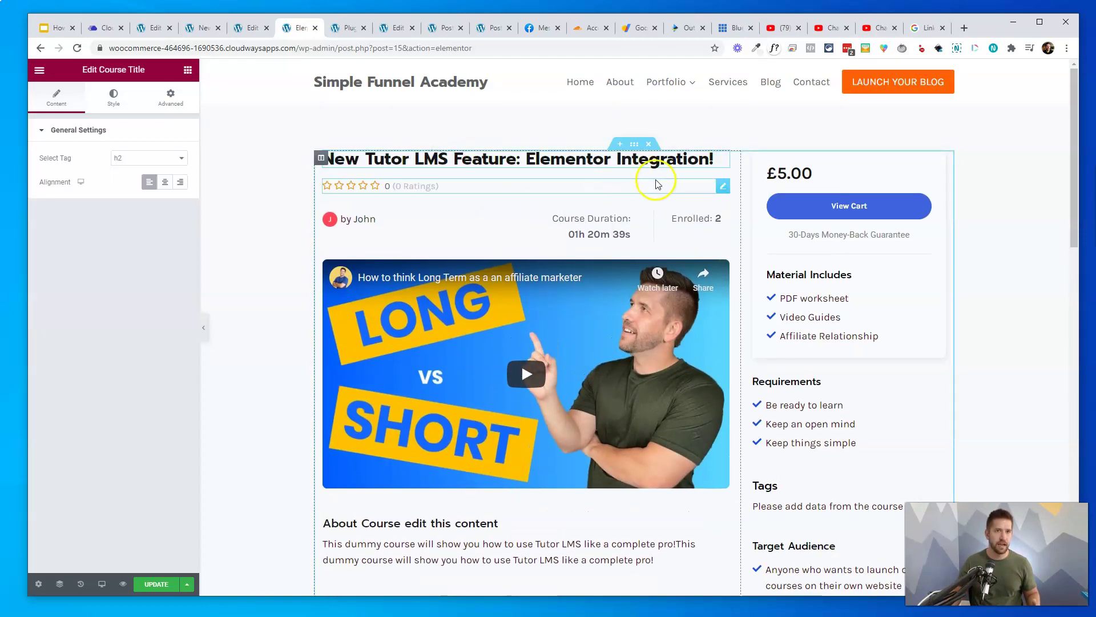
right_click(723, 185)
click(749, 347)
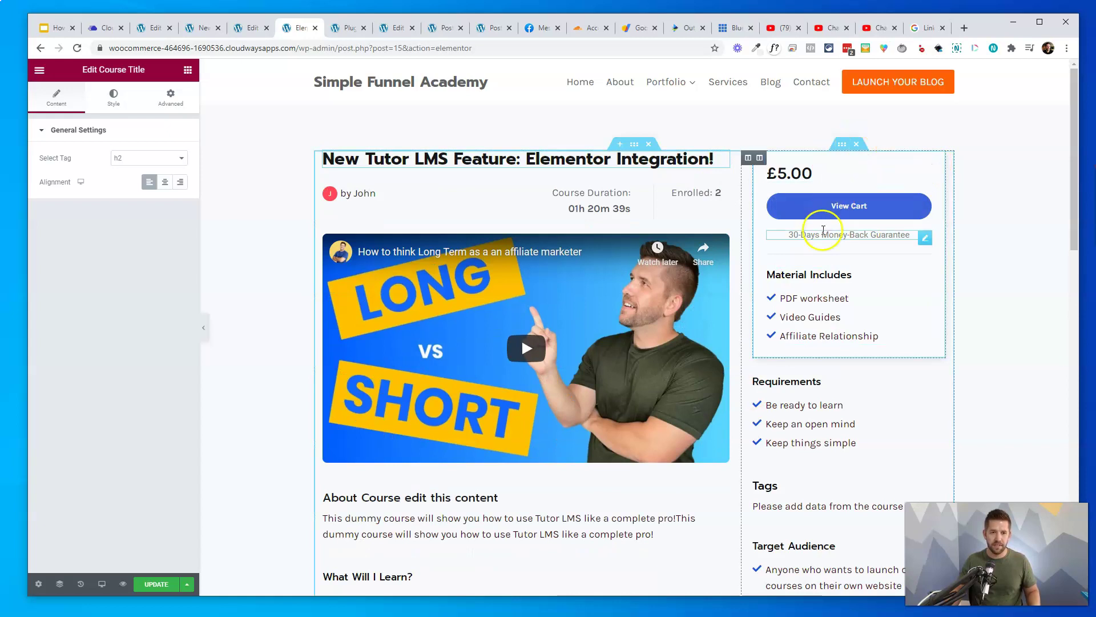
right_click(759, 163)
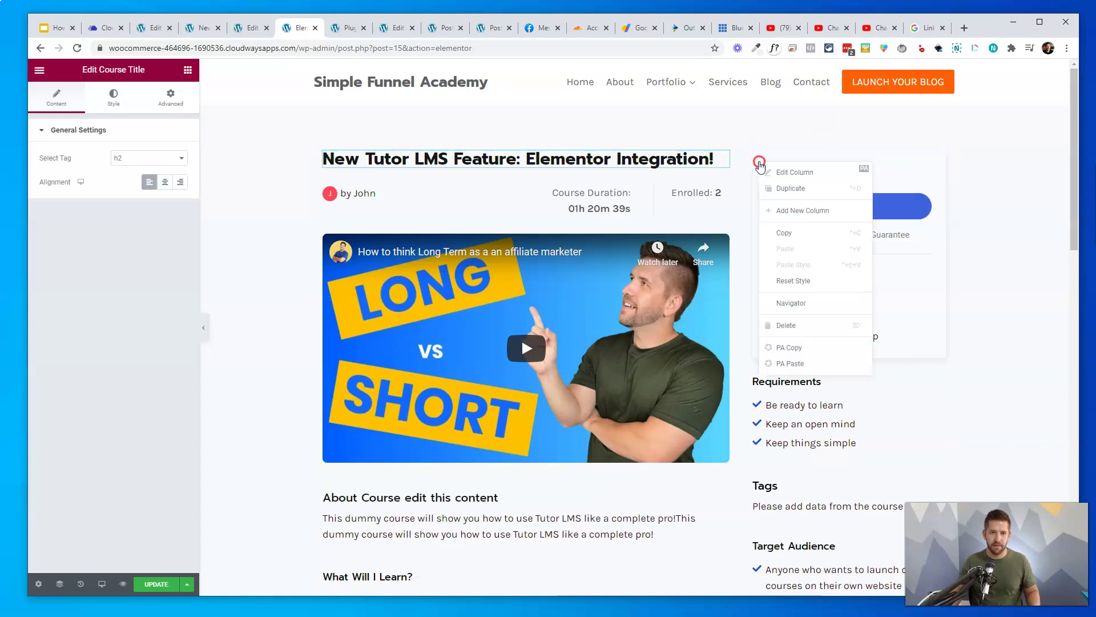
click(868, 154)
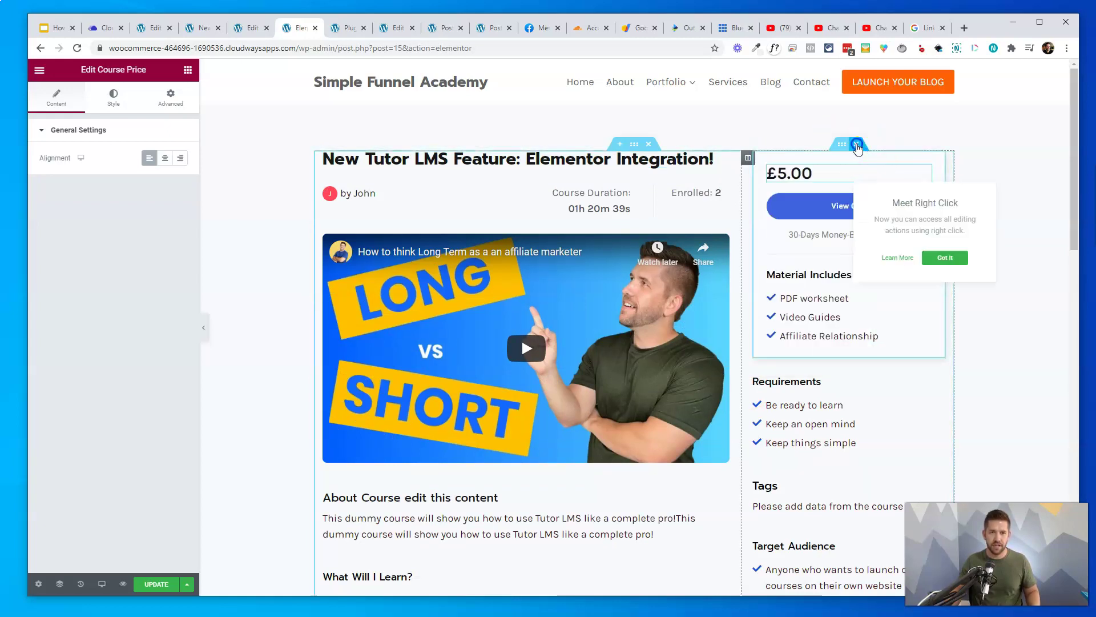
click(858, 146)
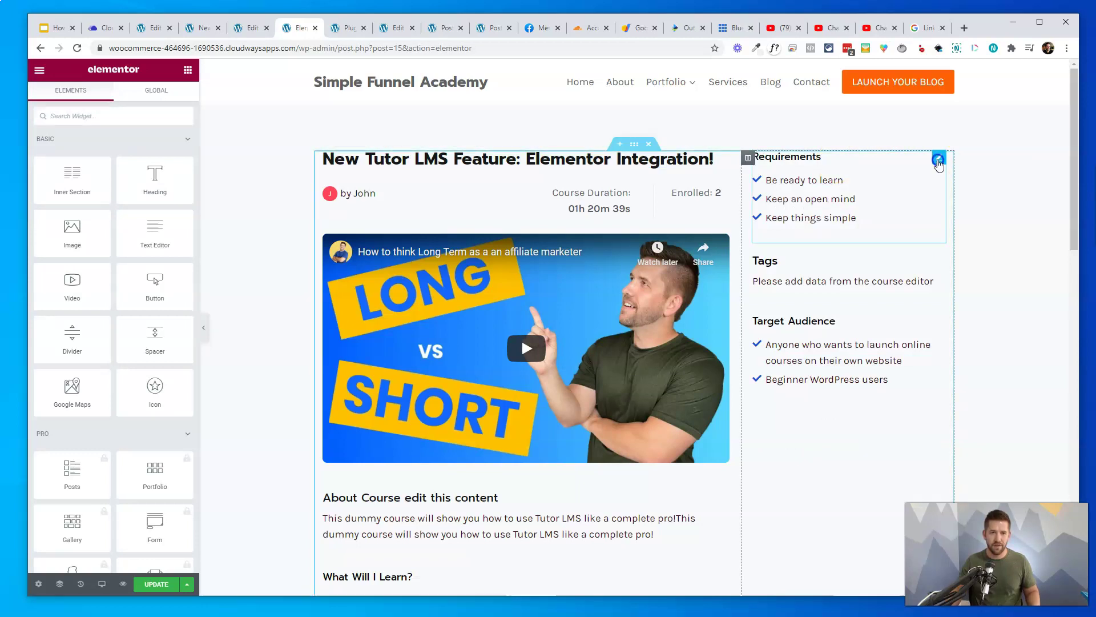
Place Requirements in the middle column and the video on the right, moving that row to the top
drag(936, 160, 600, 217)
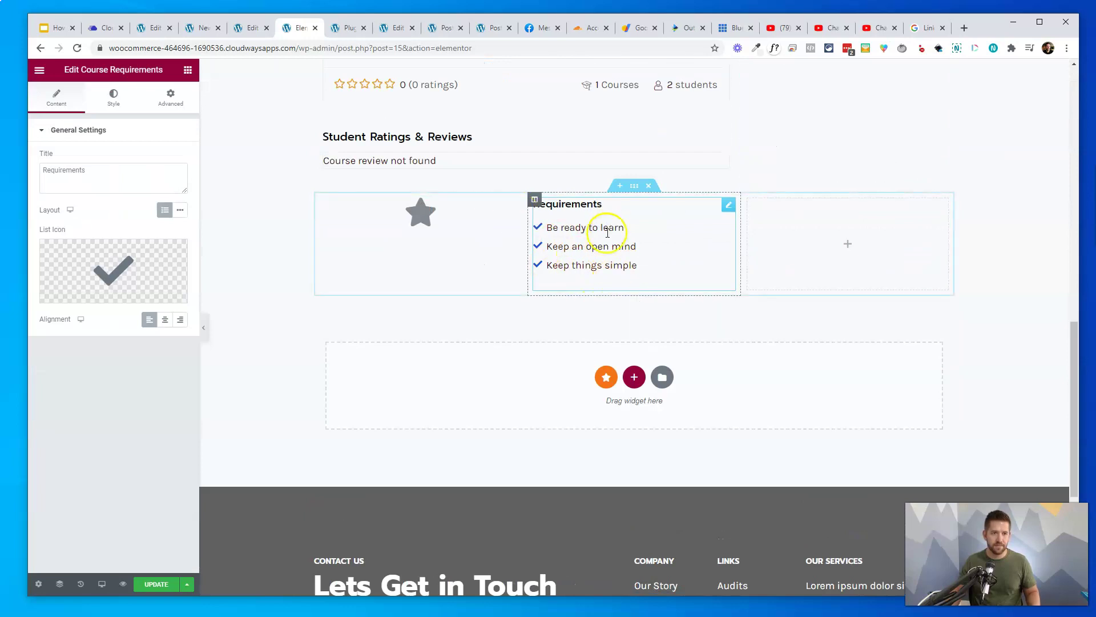
scroll(657, 228, up, 5)
scroll(657, 228, up, 6)
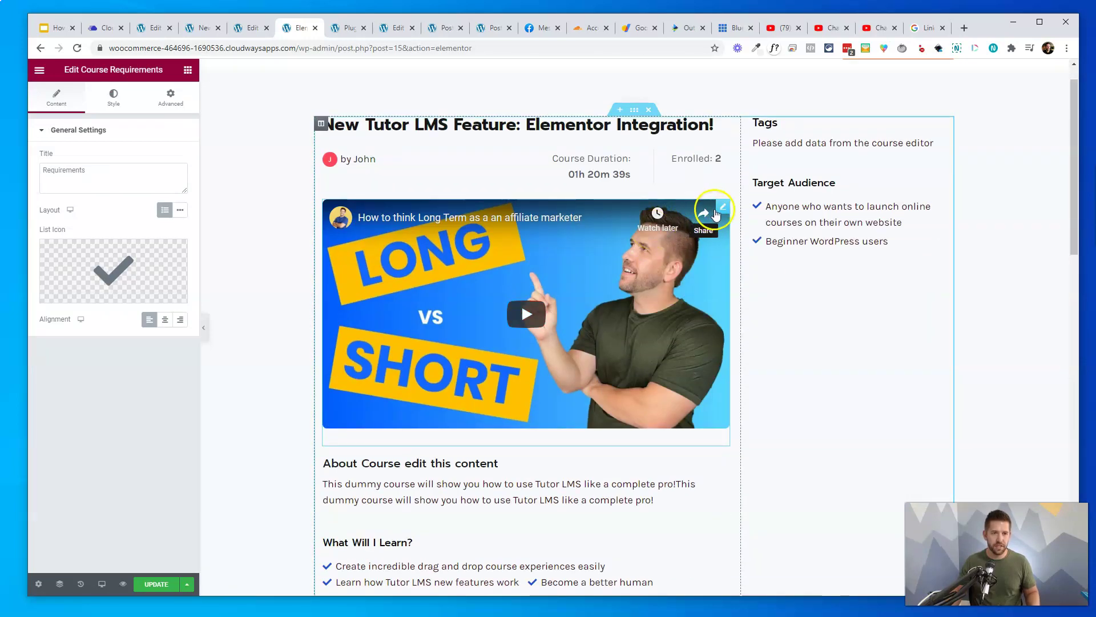
drag(721, 209, 840, 231)
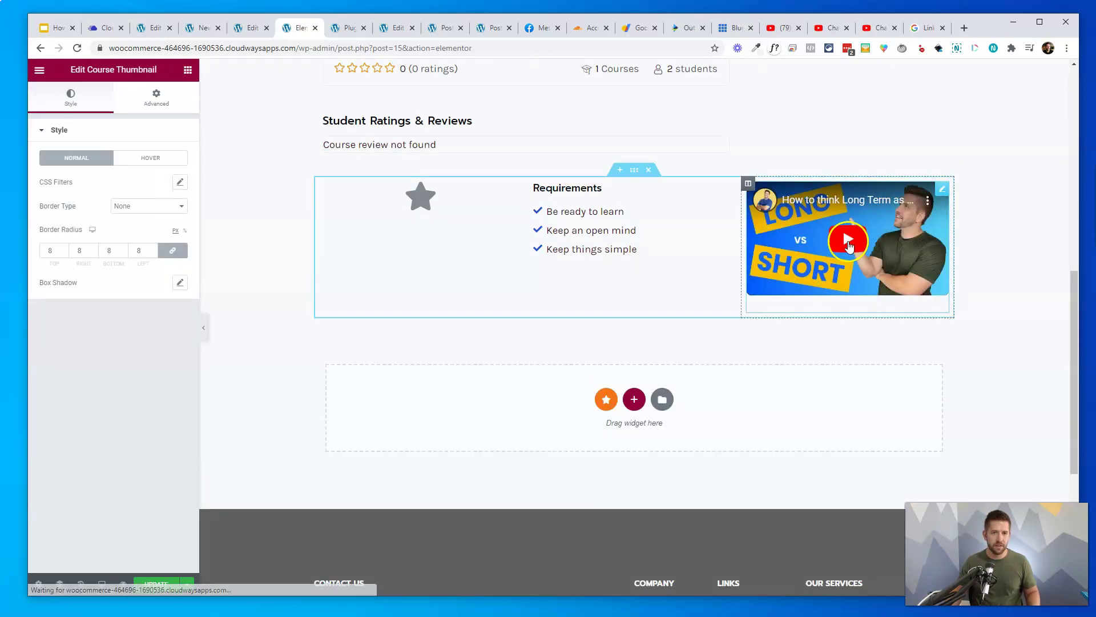
scroll(718, 250, up, 6)
scroll(697, 227, down, 5)
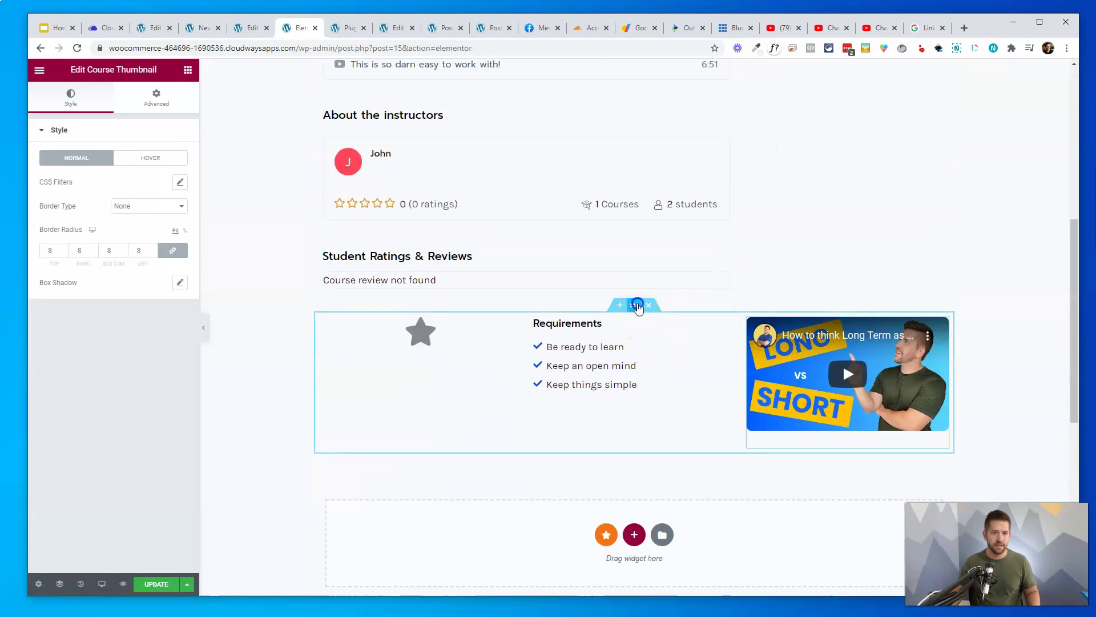
scroll(647, 275, up, 8)
drag(641, 306, 612, 215)
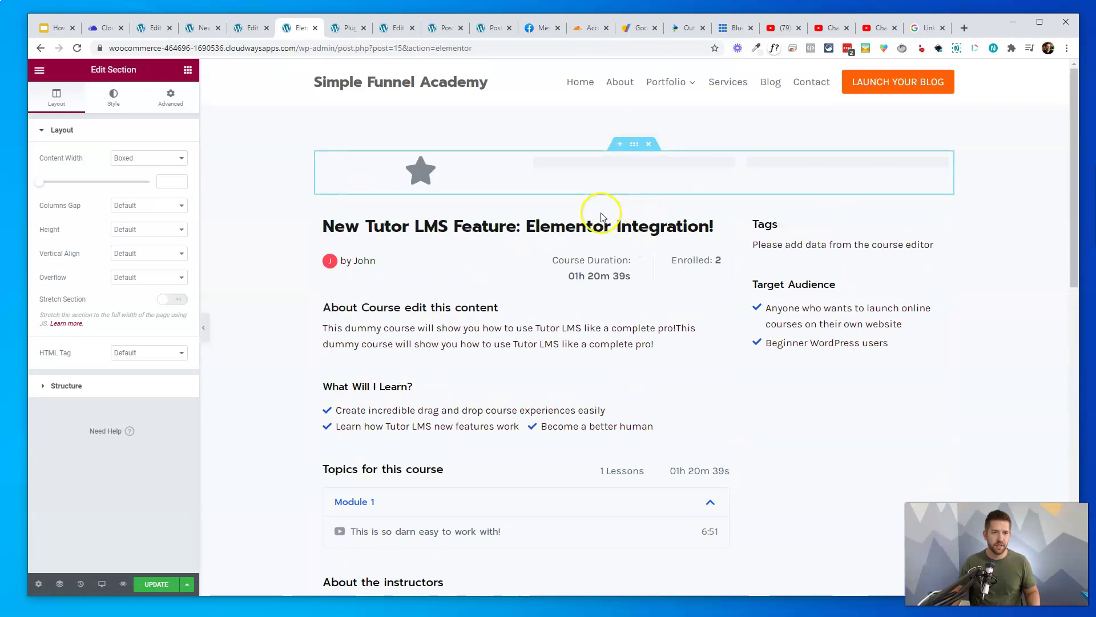
Add a single-column top section holding the course title, and put What Will I Learn in the left column
click(620, 144)
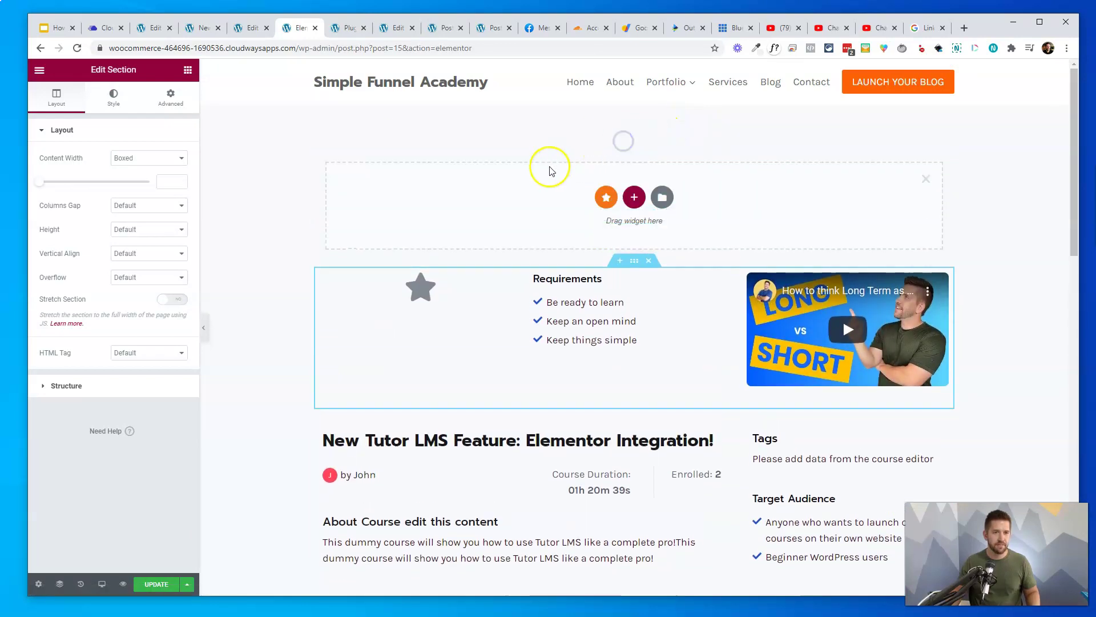
click(634, 197)
click(478, 223)
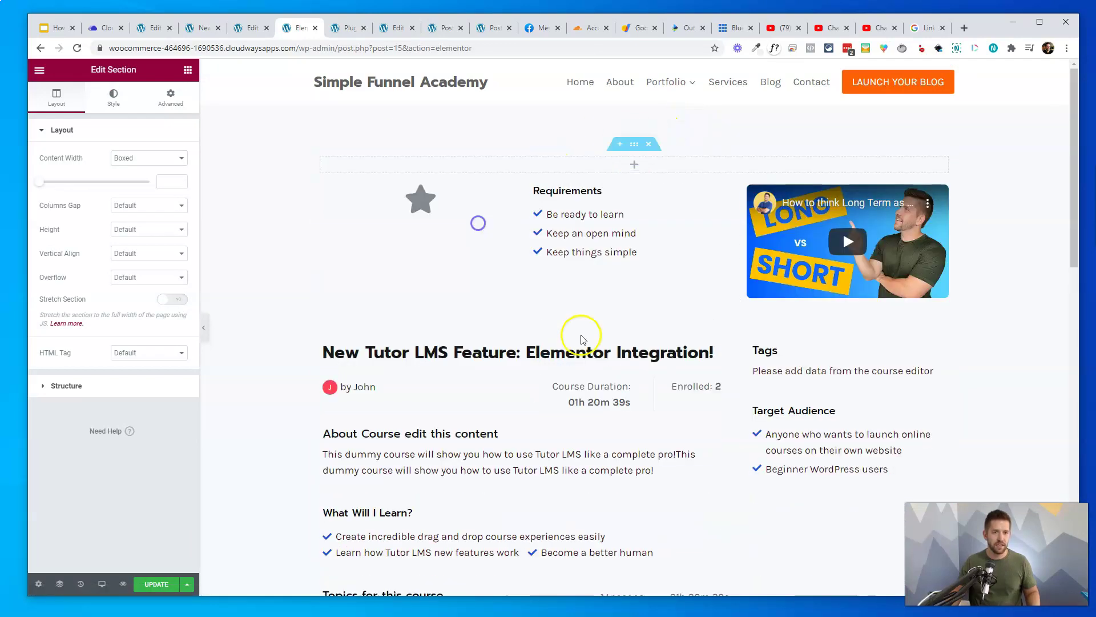
drag(717, 353, 662, 165)
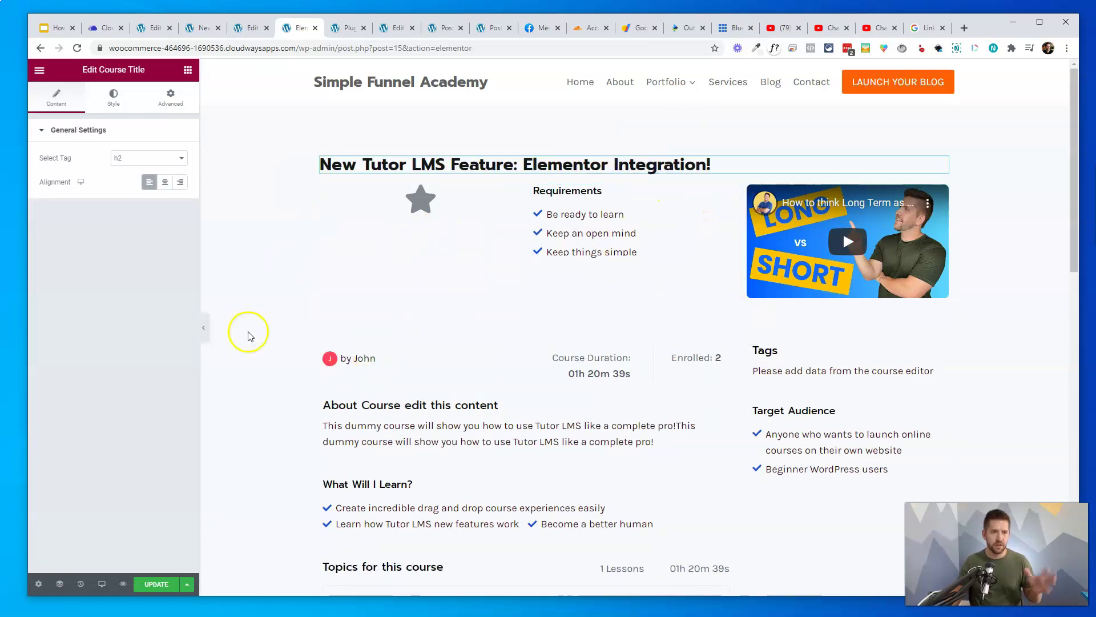
scroll(401, 376, down, 3)
drag(714, 320, 422, 206)
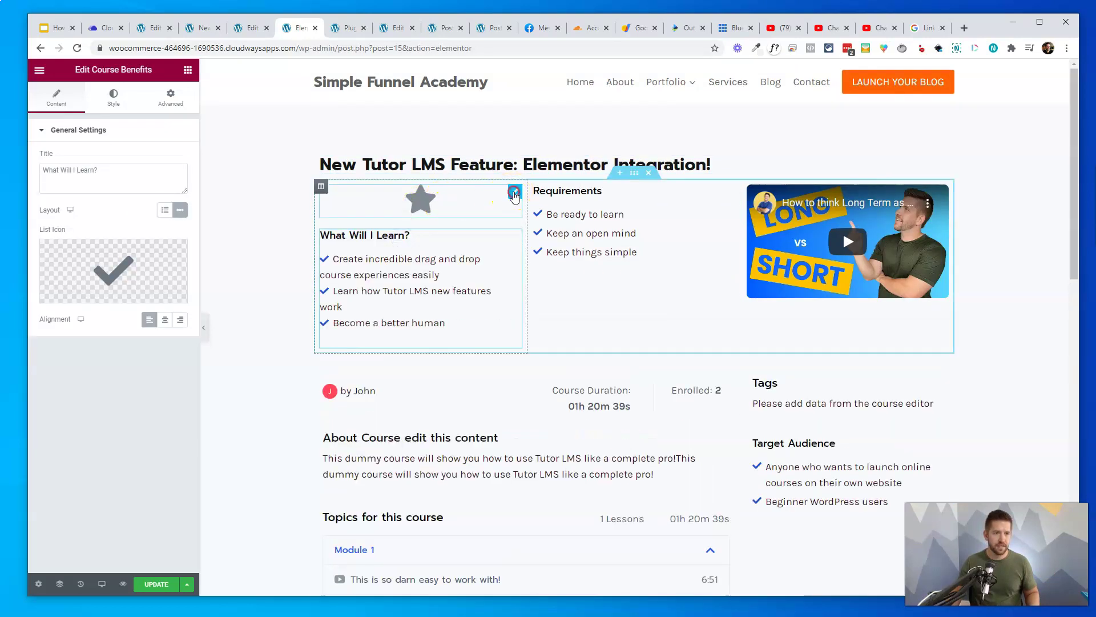
Delete the star icon and add a Course Reviews widget above the course topics
right_click(514, 188)
click(549, 344)
scroll(628, 377, down, 4)
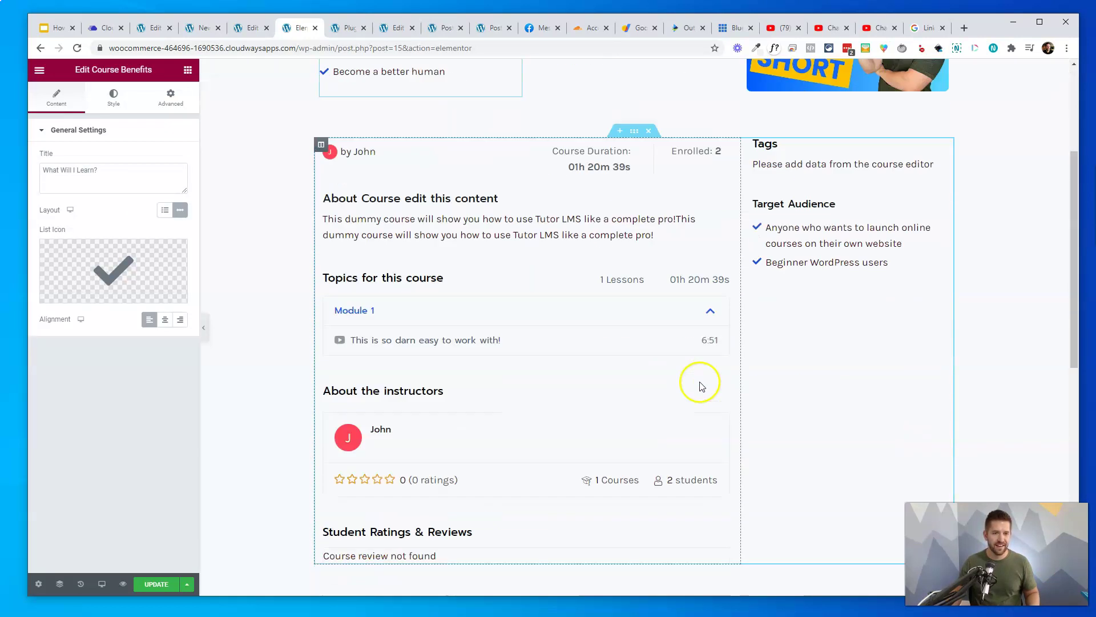
click(188, 71)
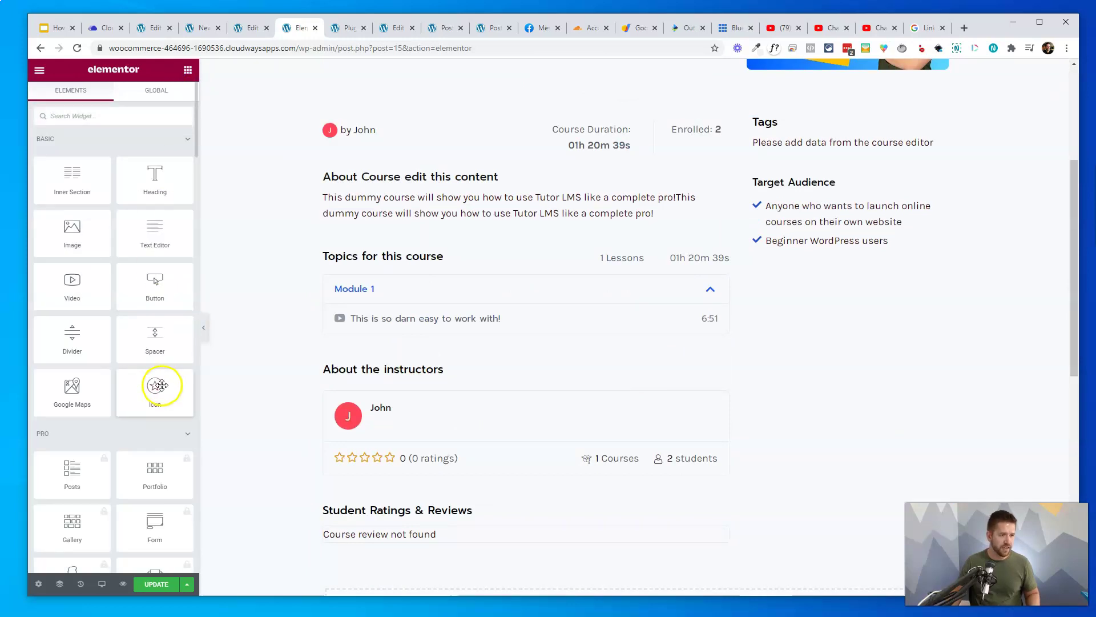
scroll(166, 387, down, 15)
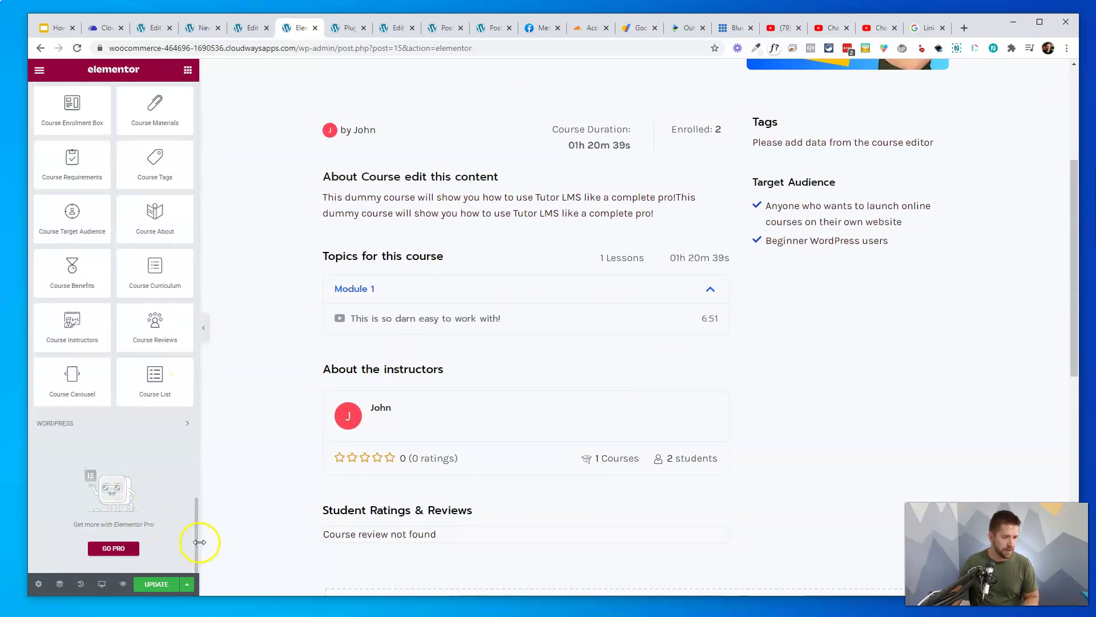
drag(200, 543, 199, 542)
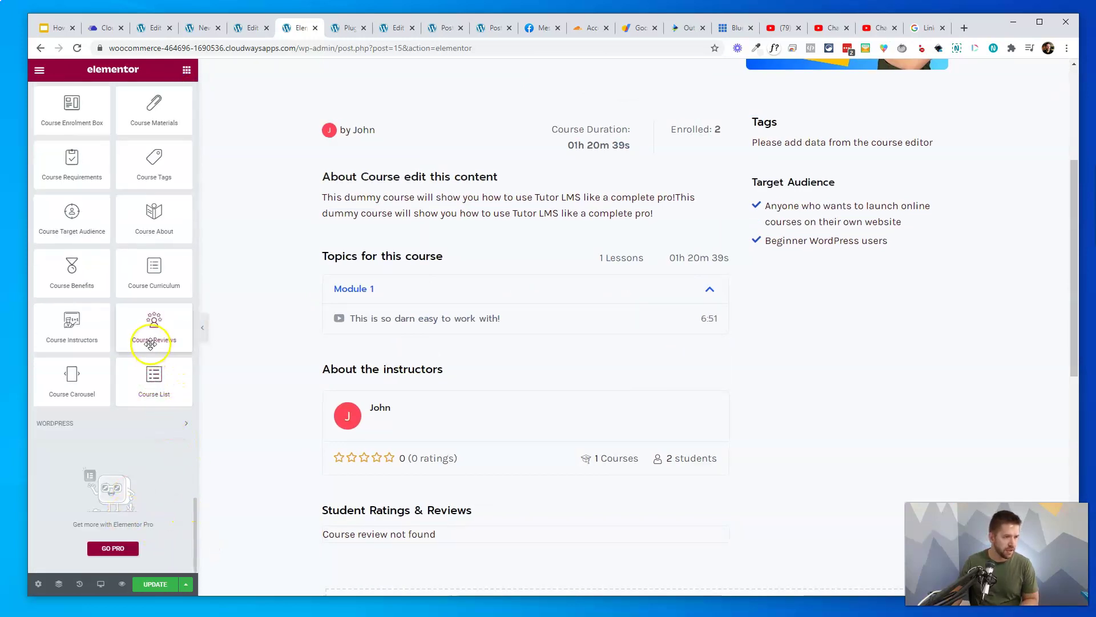
drag(162, 341, 558, 253)
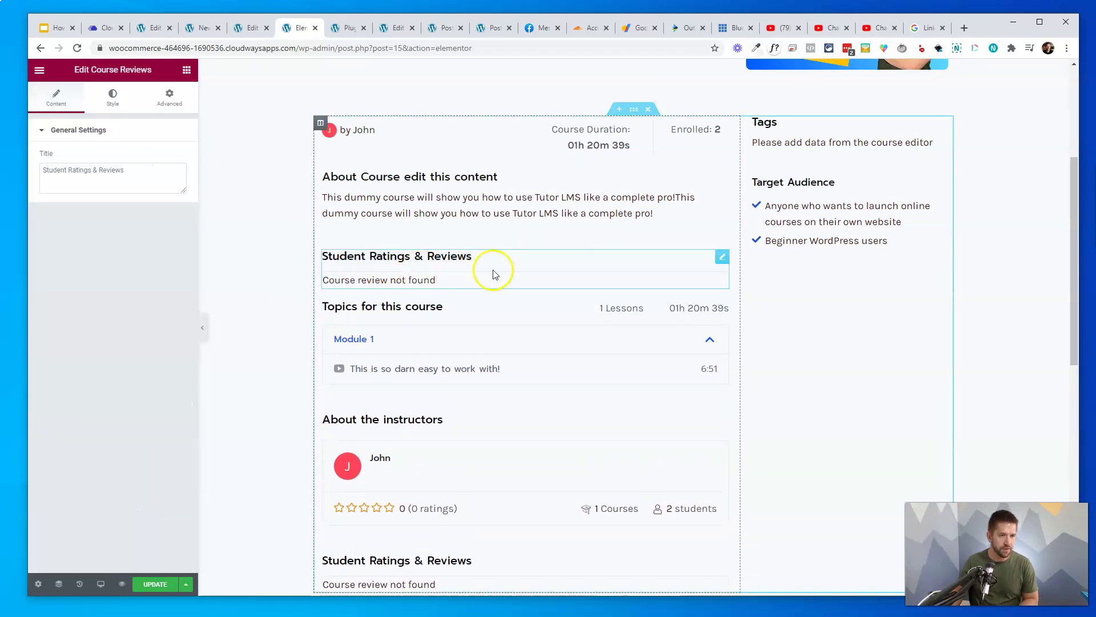
Add a Course Level widget showing Intermediate below About Course
click(187, 70)
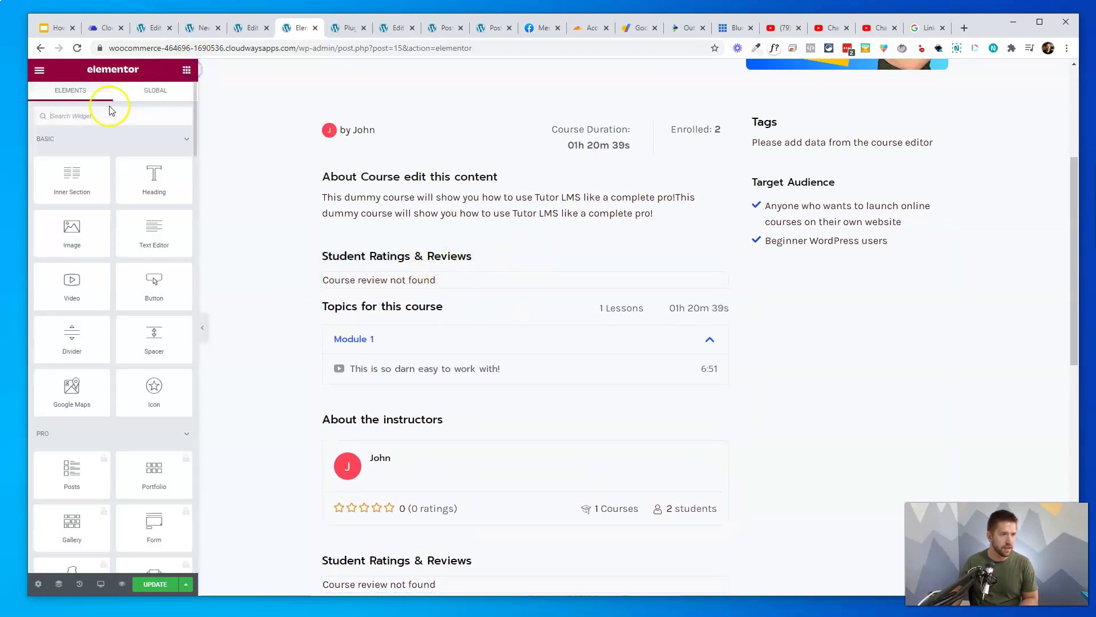
text(tuto)
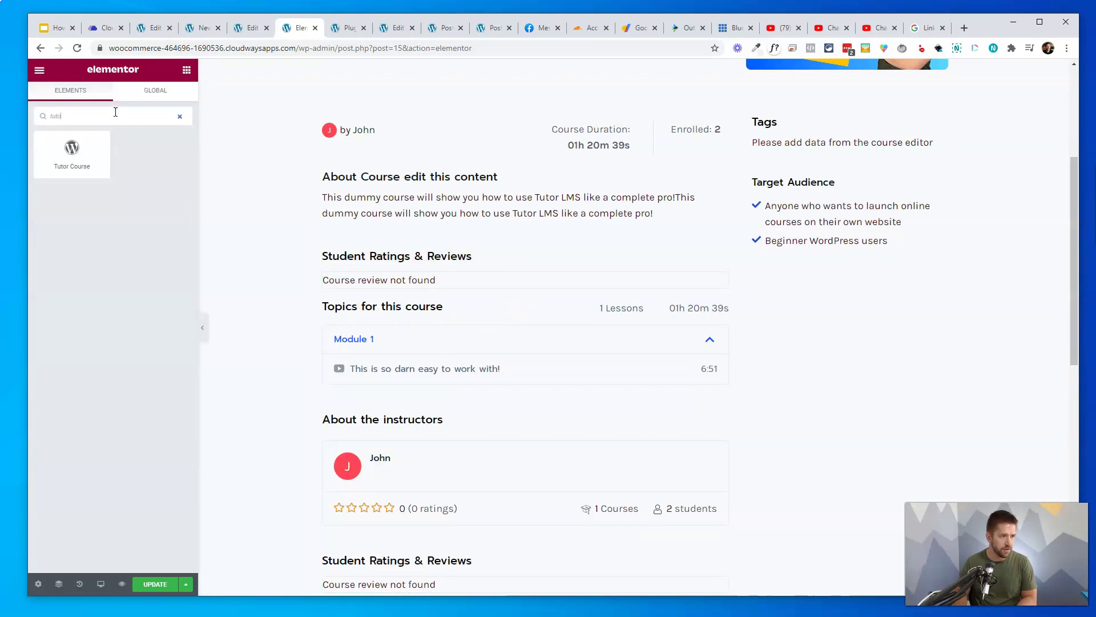
key(BackSpace)
key(BackSpace)
key(BackSpace)
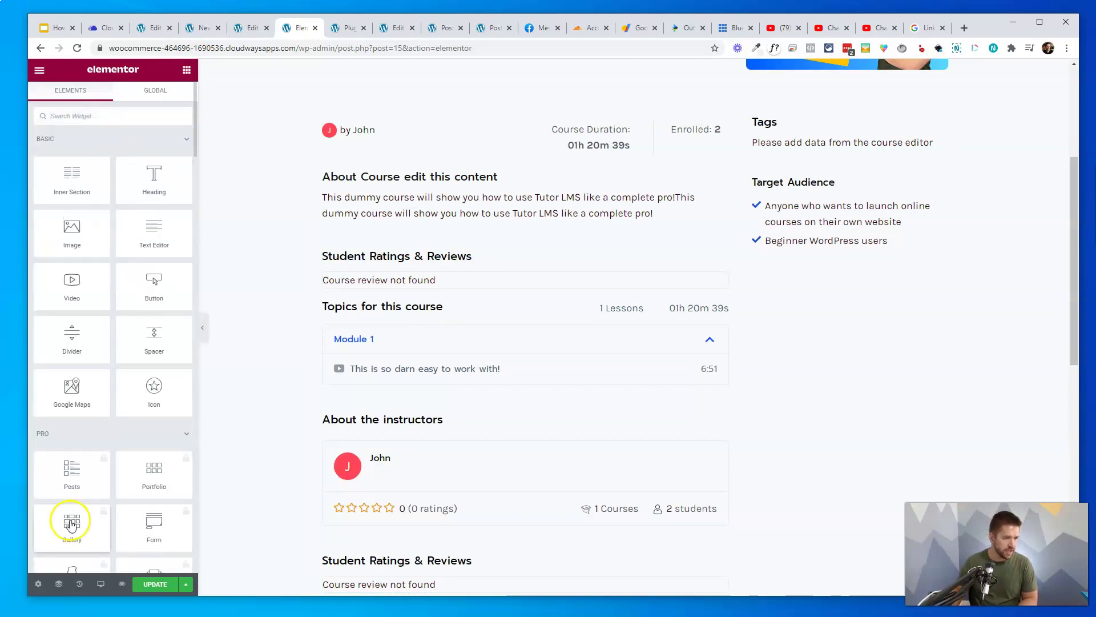
click(118, 443)
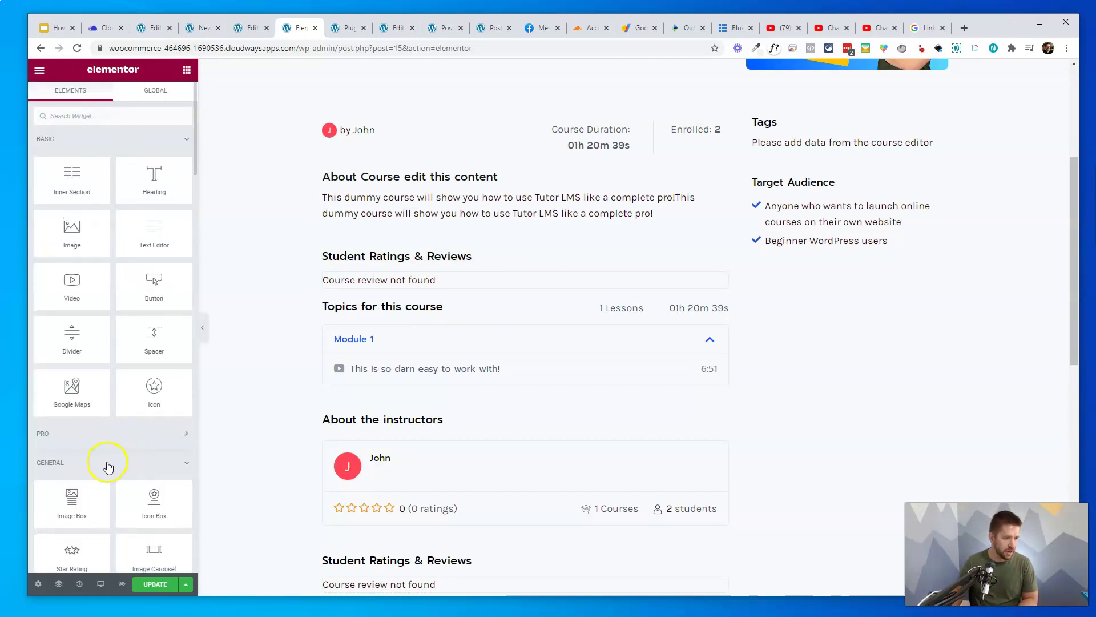
scroll(114, 440, down, 6)
scroll(123, 422, down, 2)
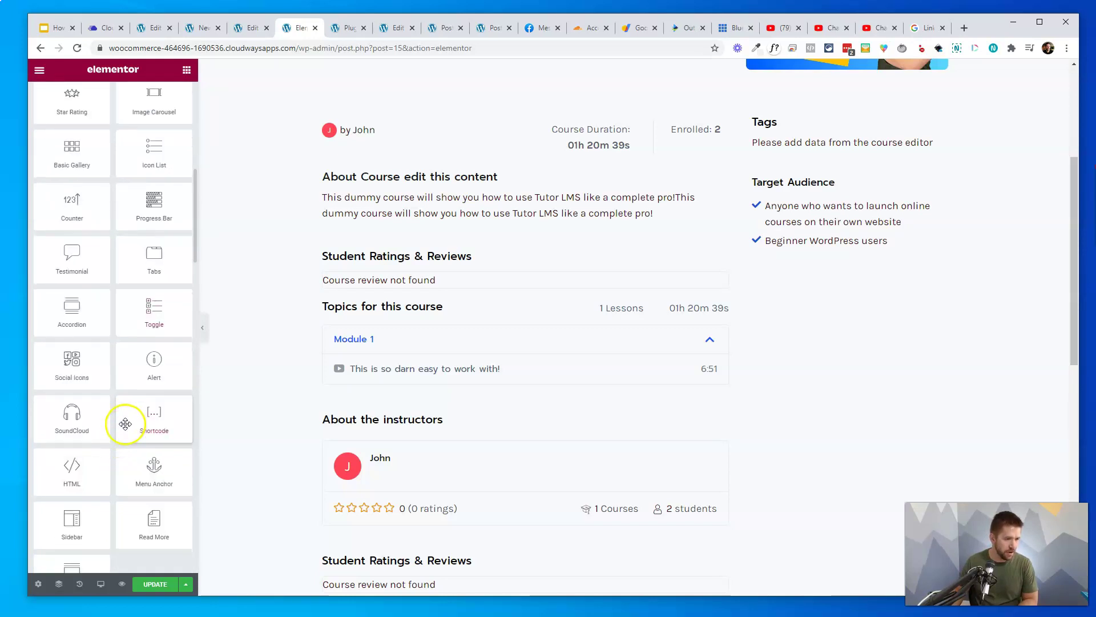
scroll(122, 433, down, 3)
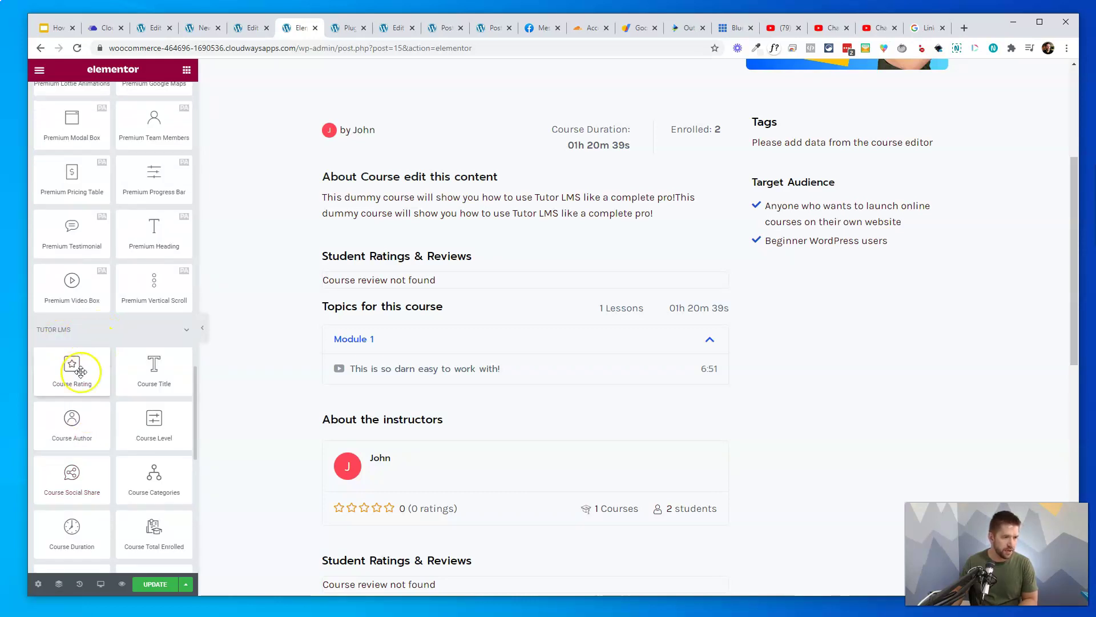
drag(153, 420, 552, 239)
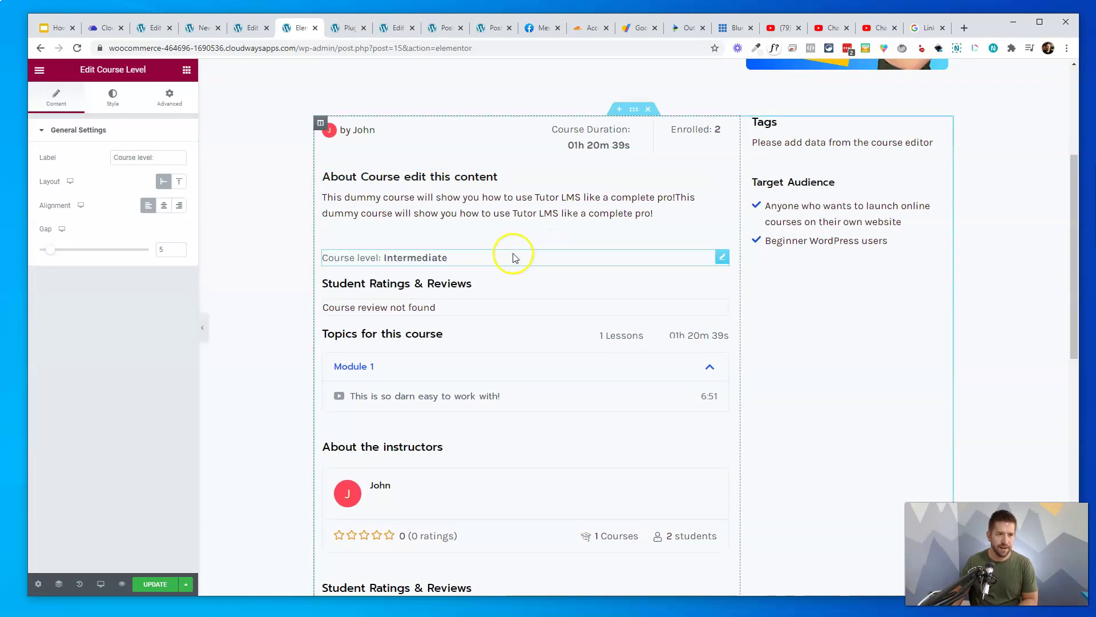
Delete the About the instructors block and deselect the course section
scroll(489, 271, up, 4)
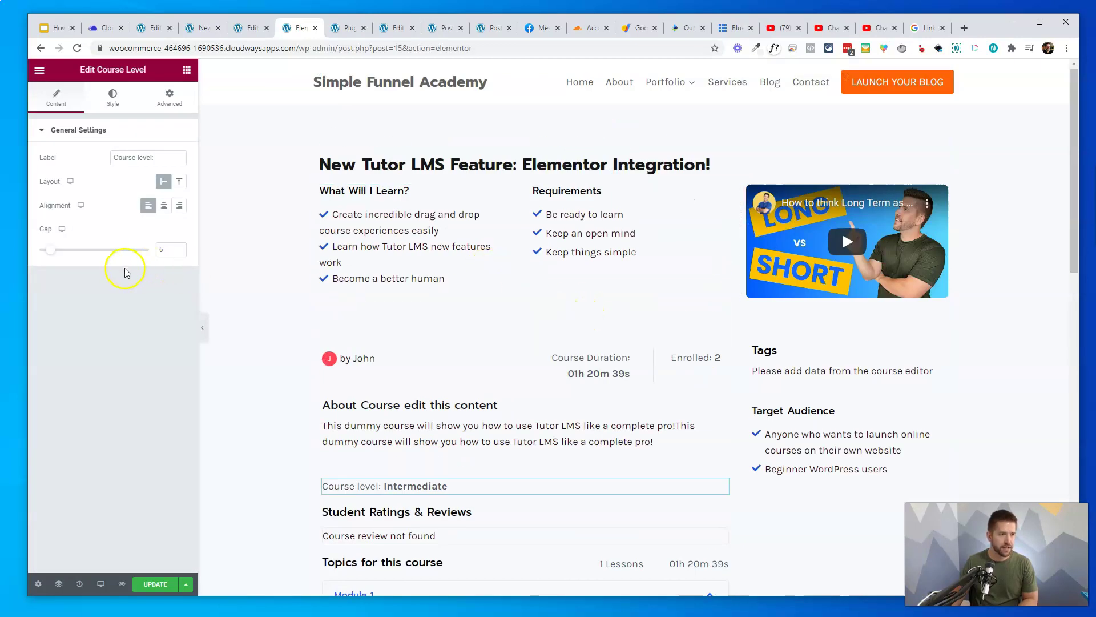
scroll(654, 345, down, 8)
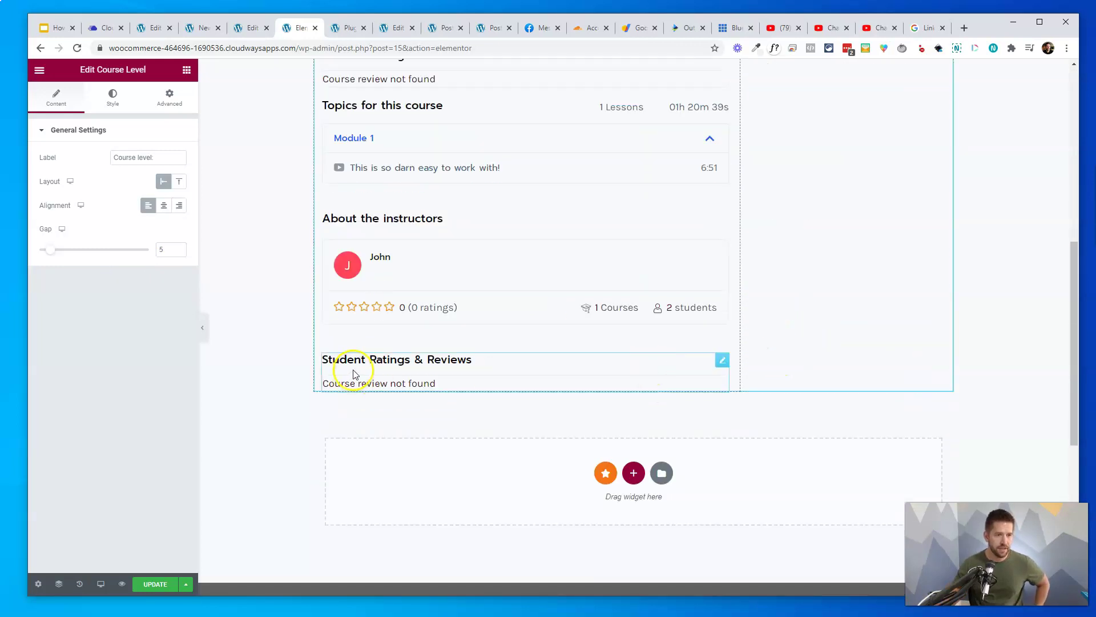
right_click(721, 222)
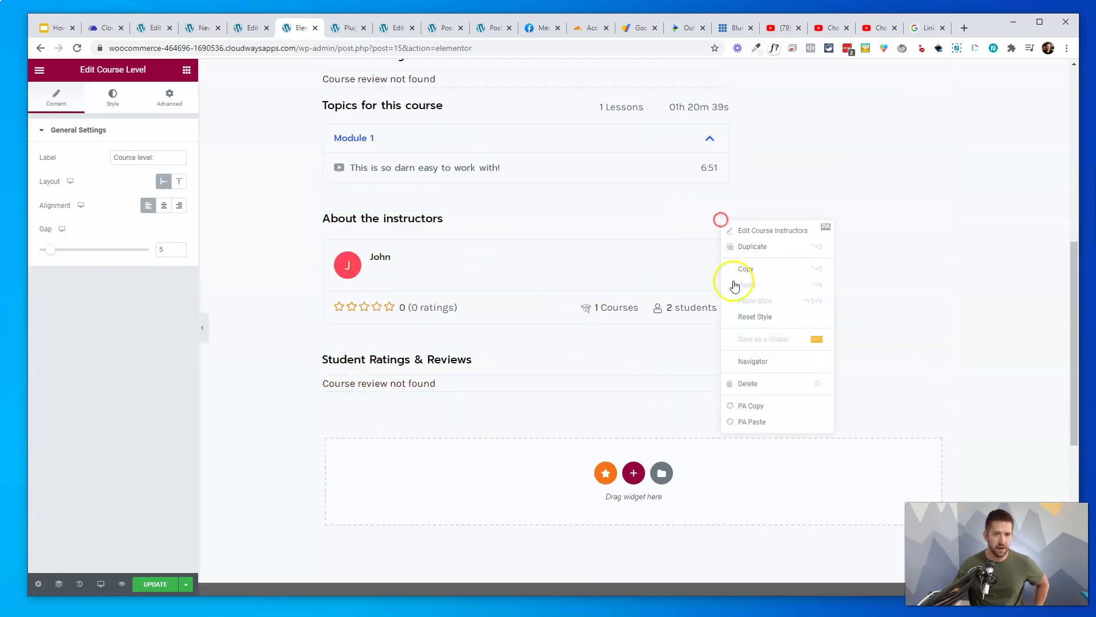
click(746, 390)
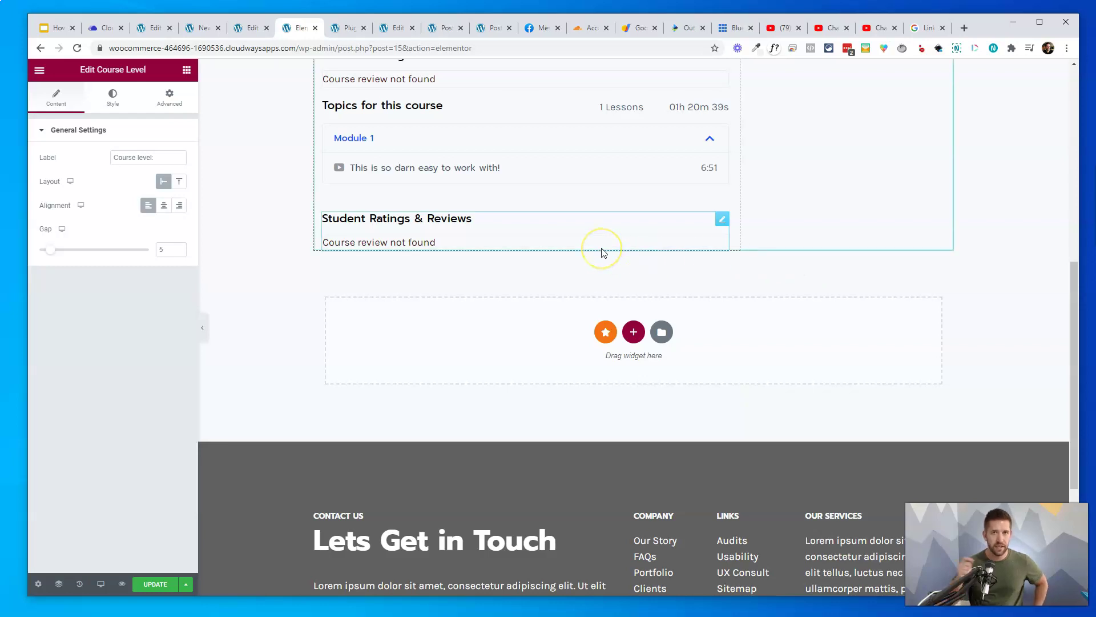
scroll(600, 249, up, 7)
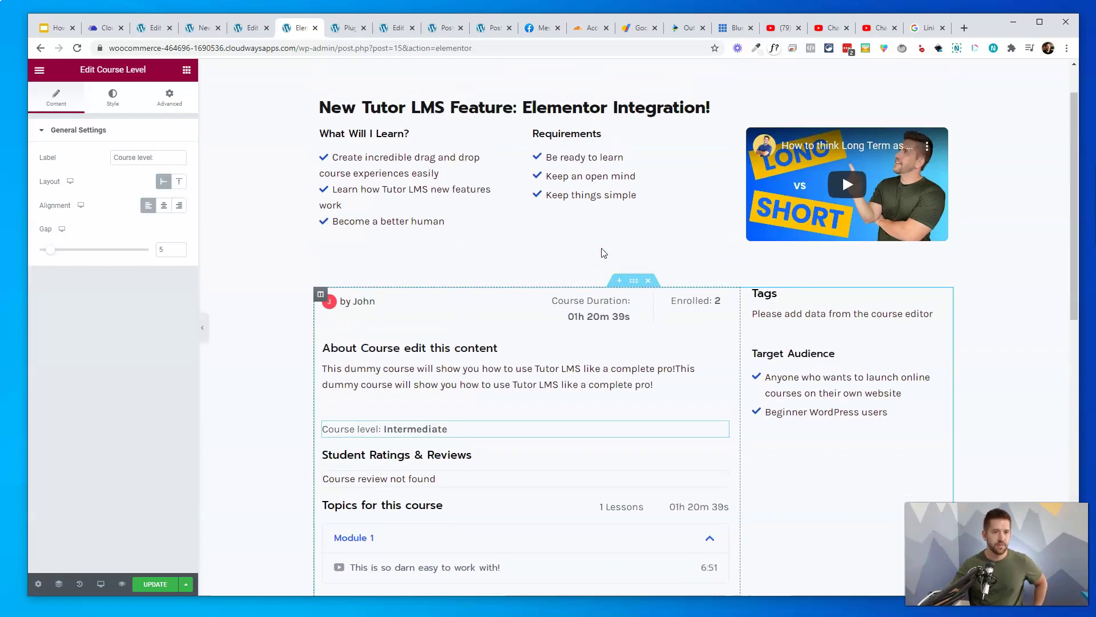
click(796, 263)
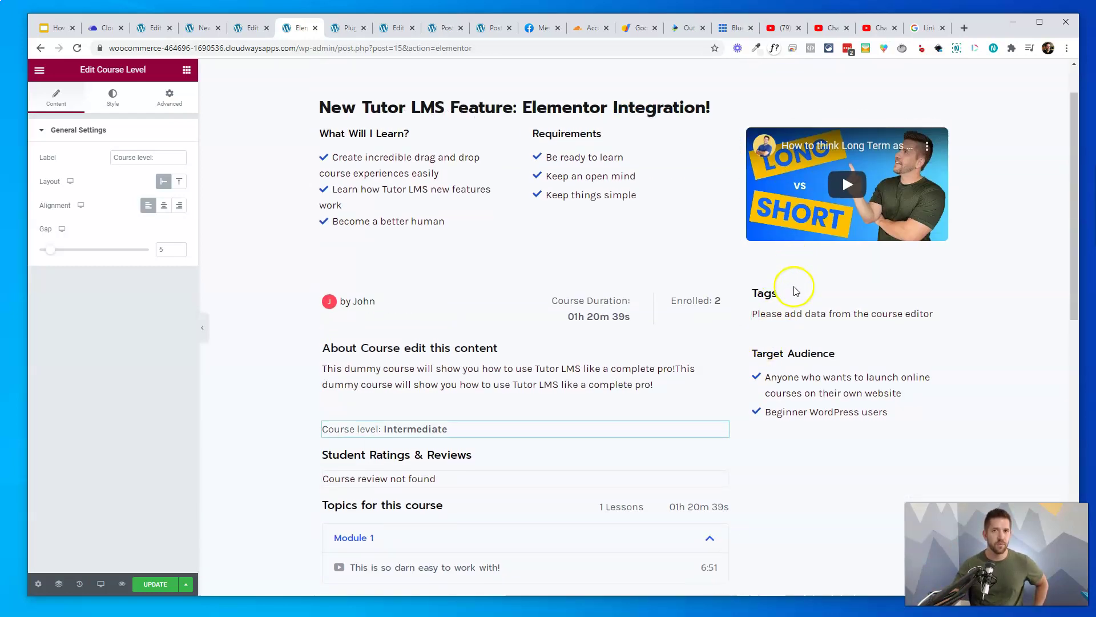
scroll(551, 179, up, 1)
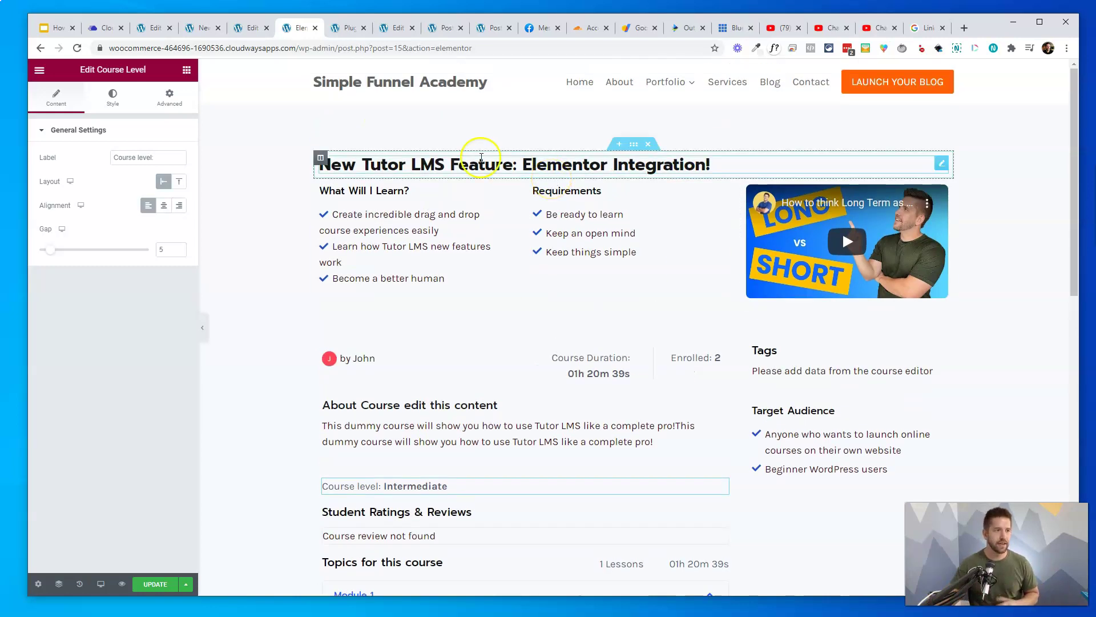
click(185, 71)
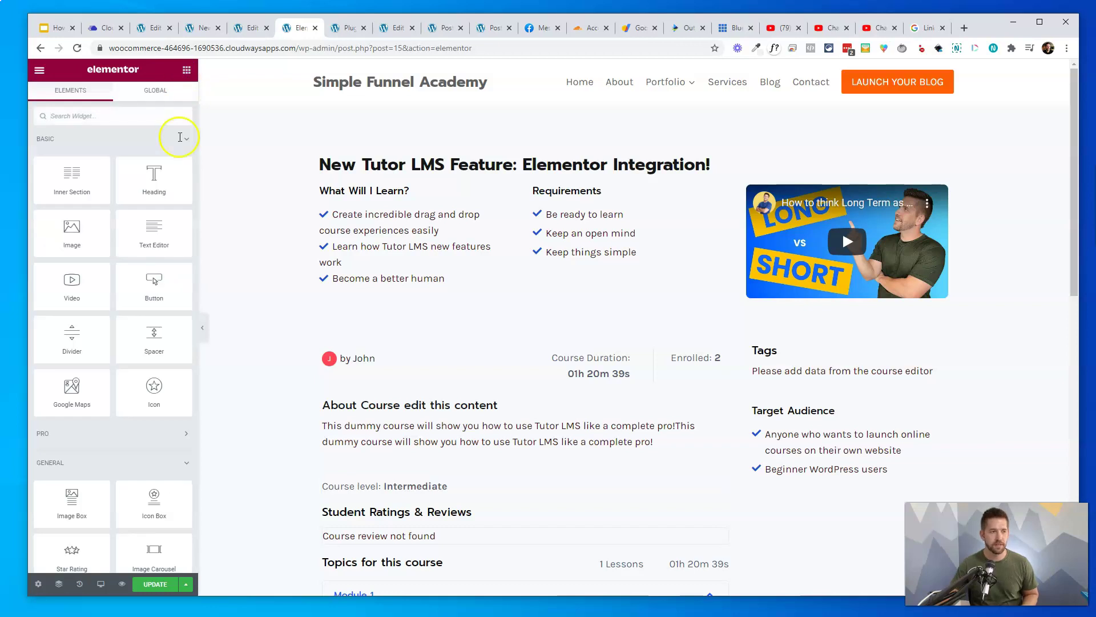
scroll(167, 459, down, 5)
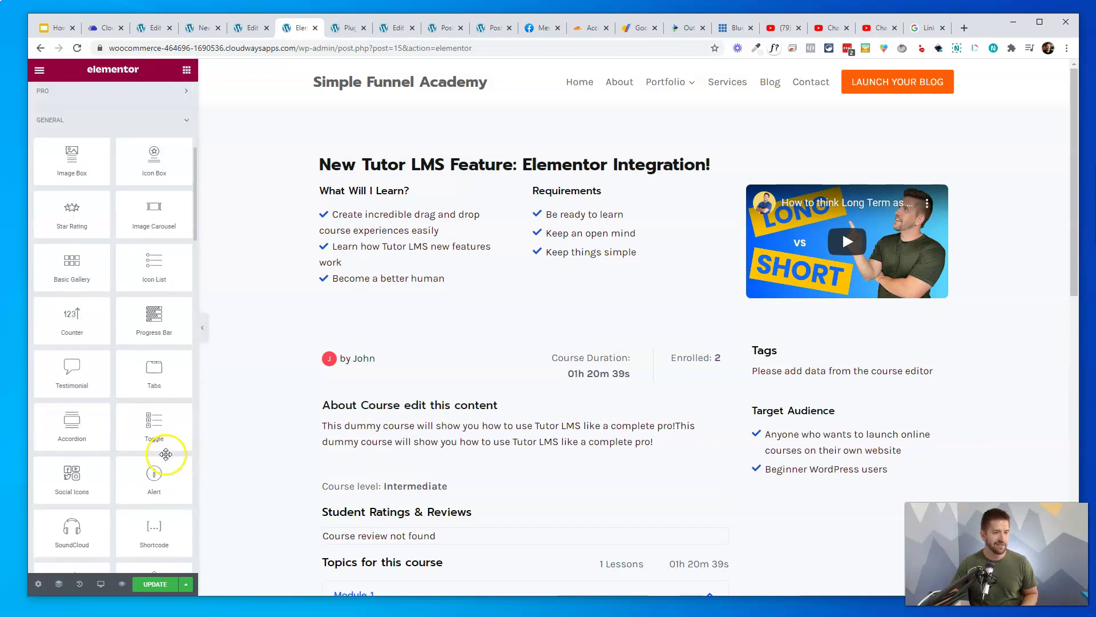
scroll(165, 451, down, 6)
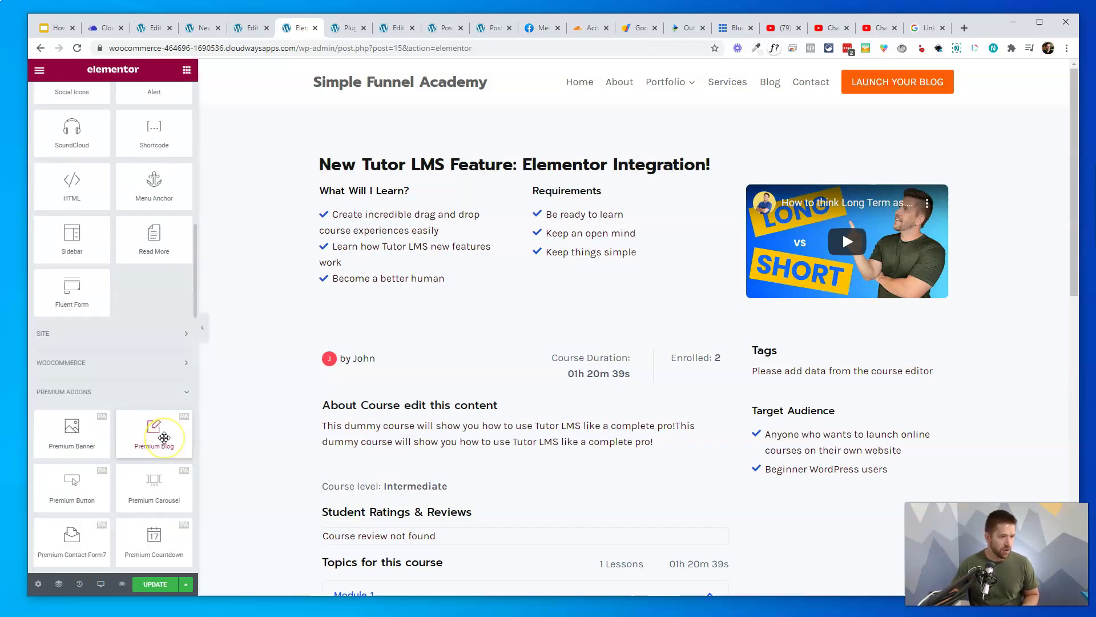
scroll(164, 438, down, 5)
scroll(164, 438, down, 7)
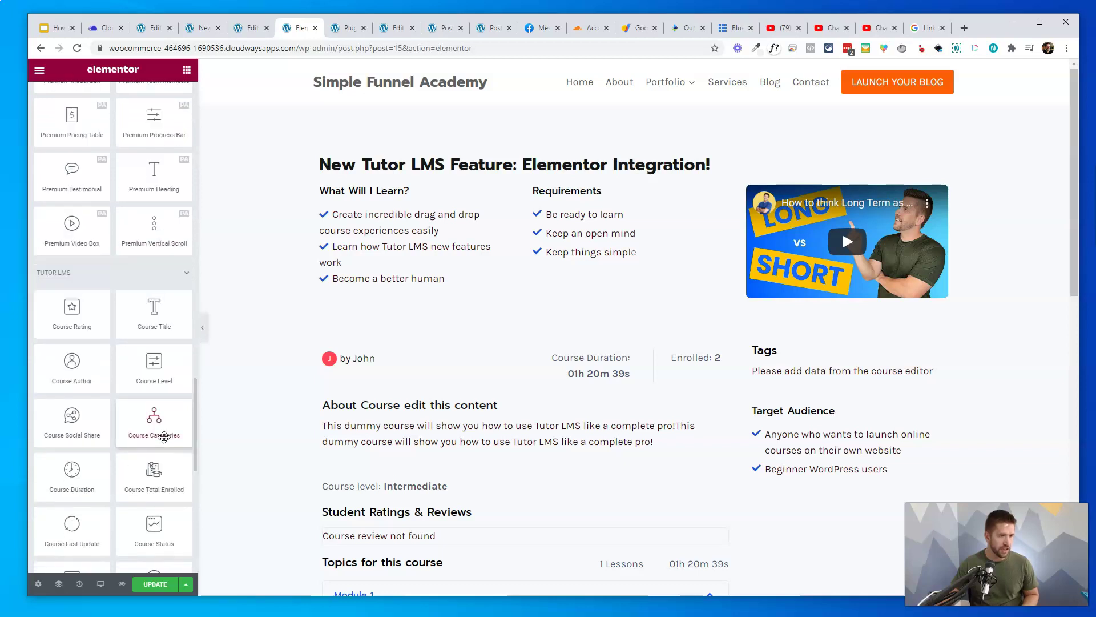
scroll(171, 433, down, 2)
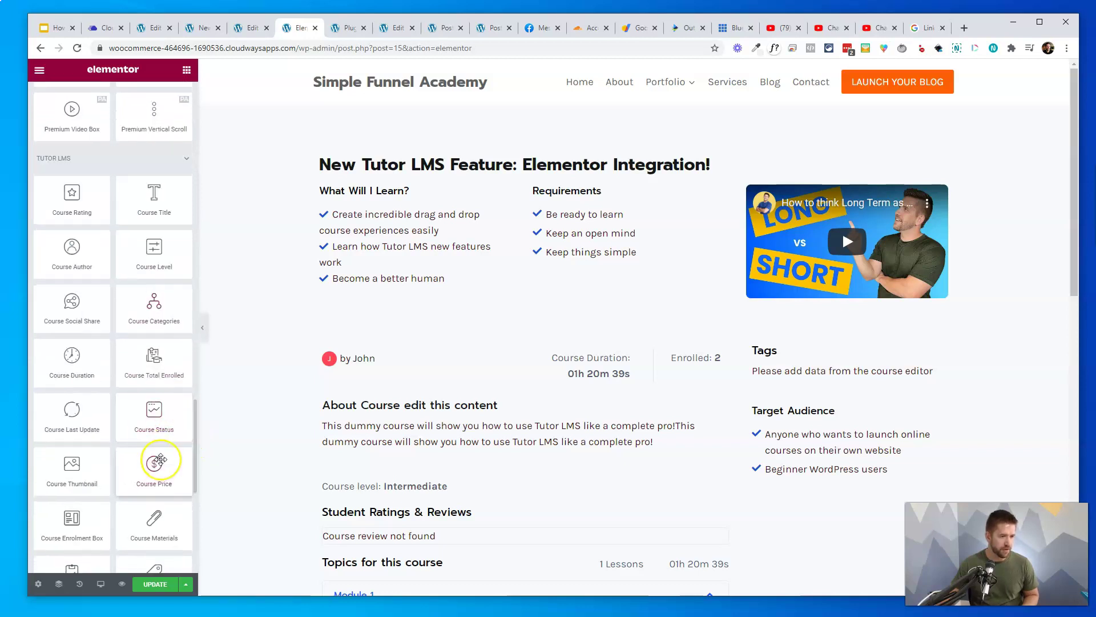
scroll(161, 459, down, 2)
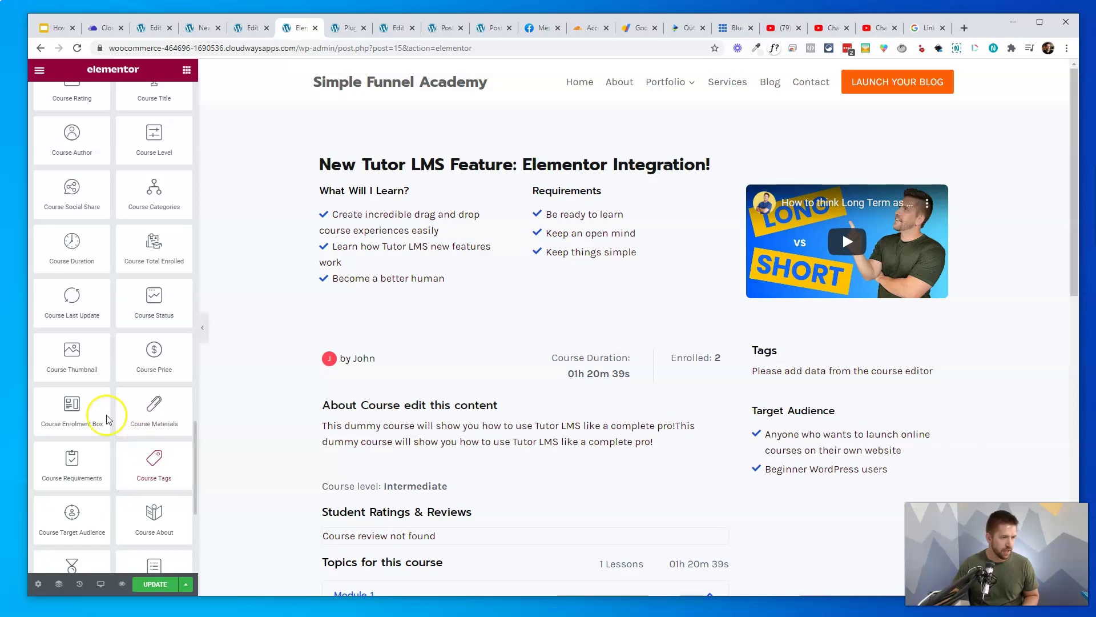
drag(107, 420, 832, 188)
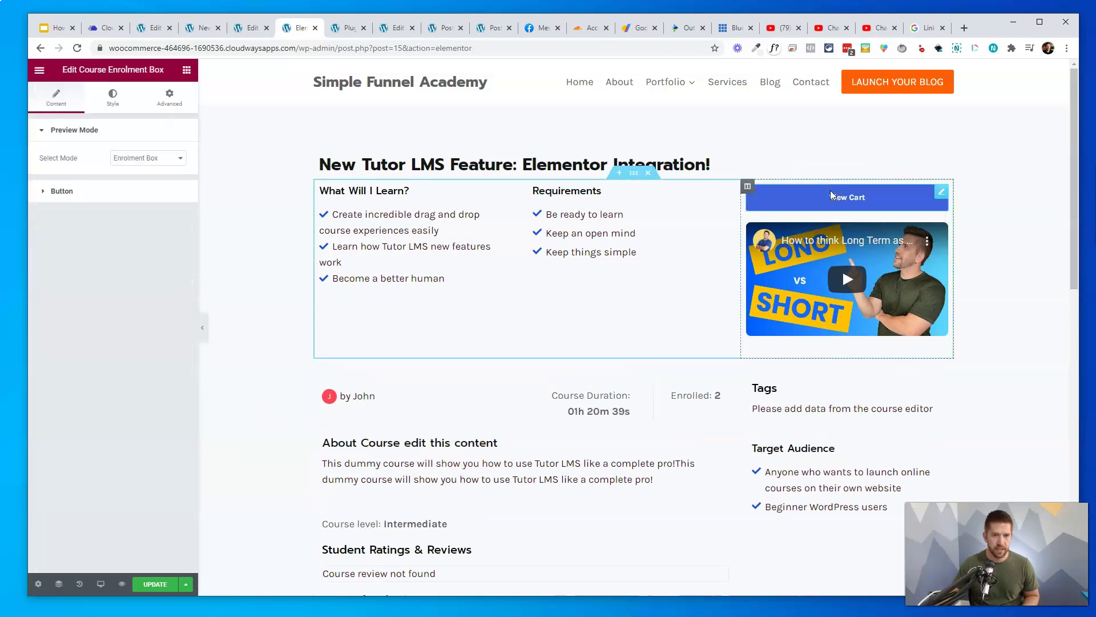
click(809, 200)
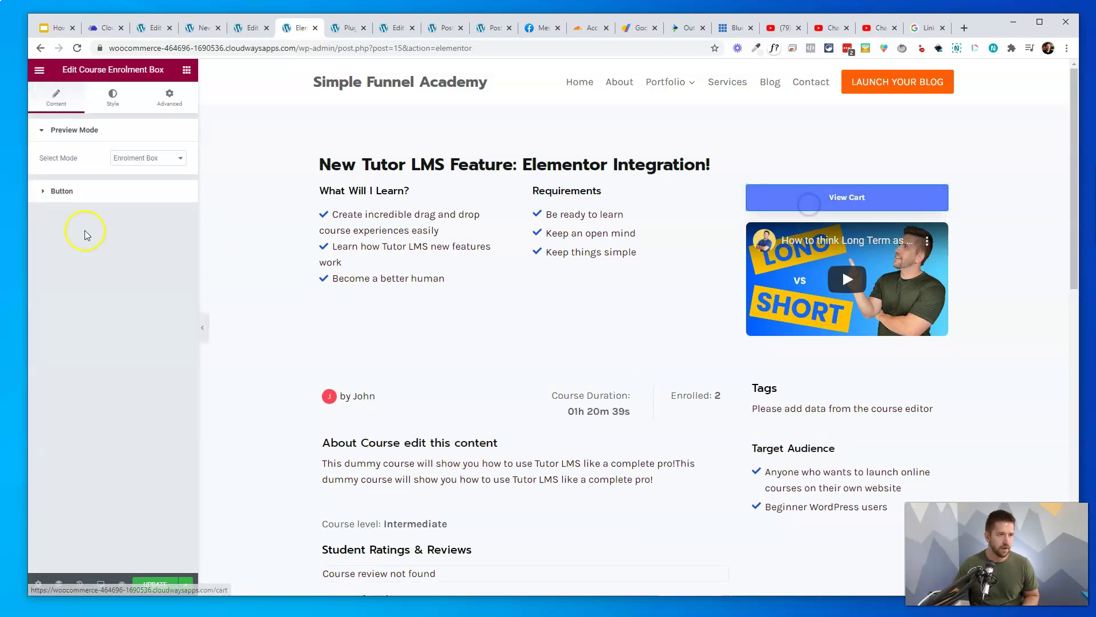
click(92, 193)
click(98, 130)
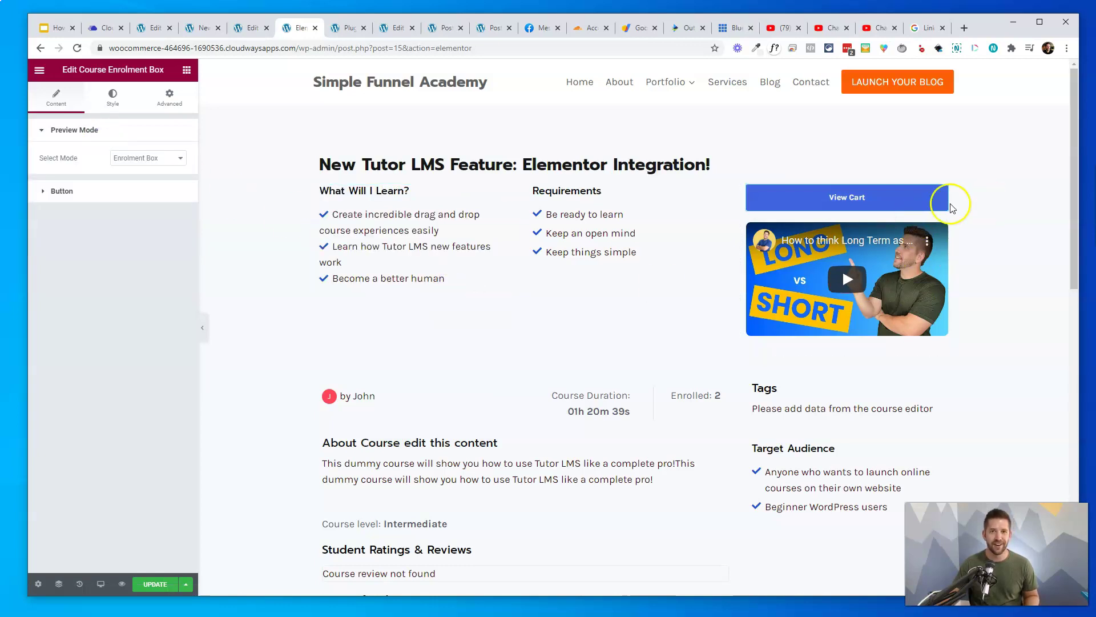
right_click(936, 192)
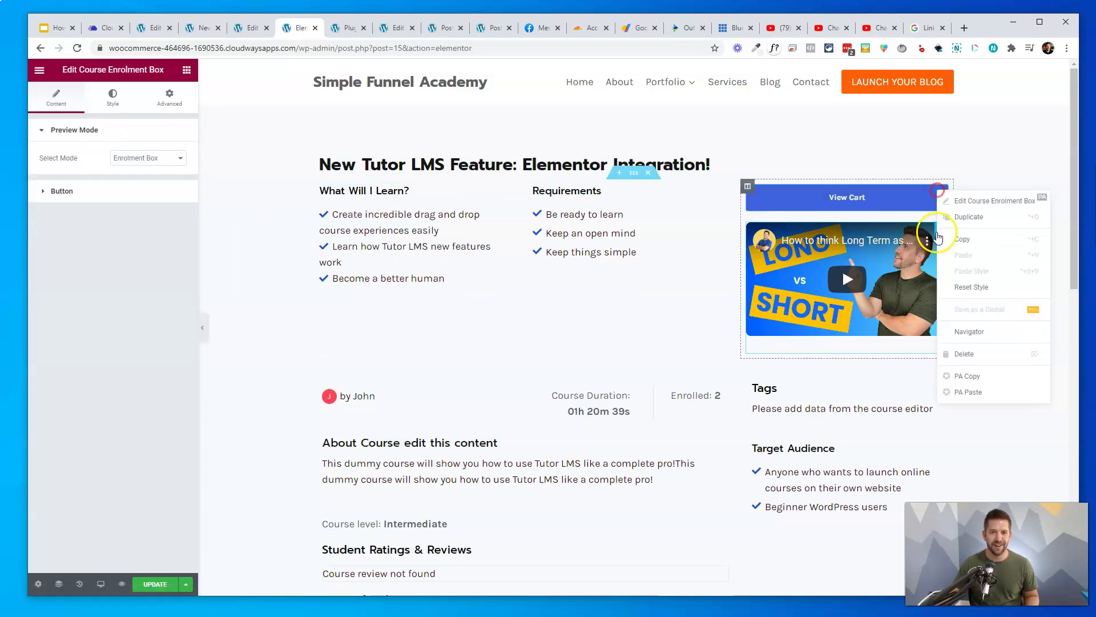
click(970, 360)
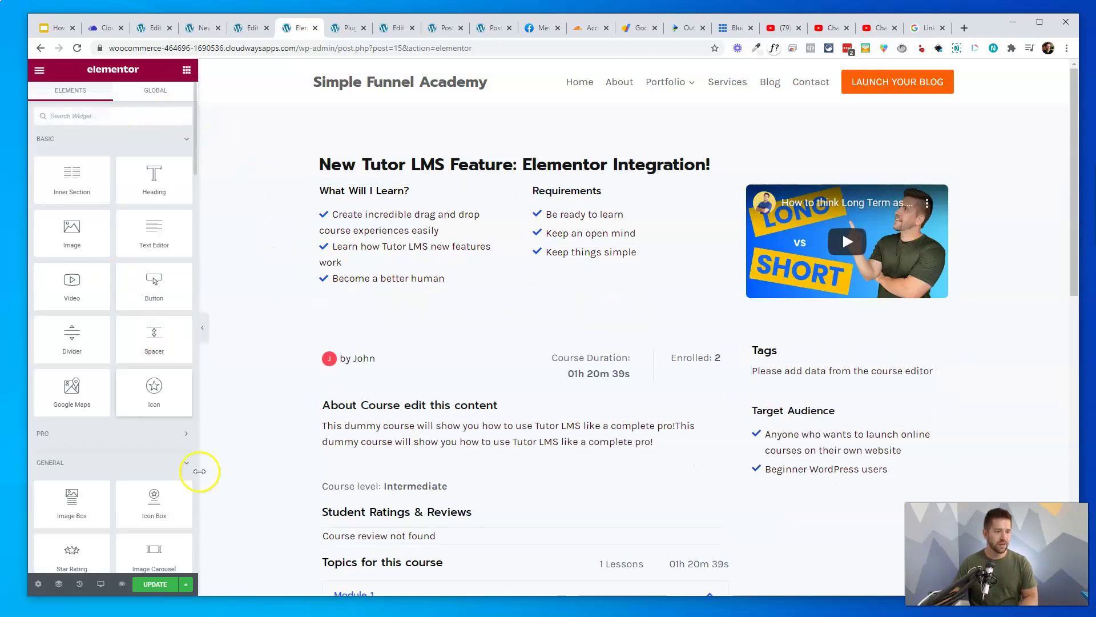
Exit Elementor to the WordPress dashboard and go to CartFlows Flows
scroll(666, 403, down, 9)
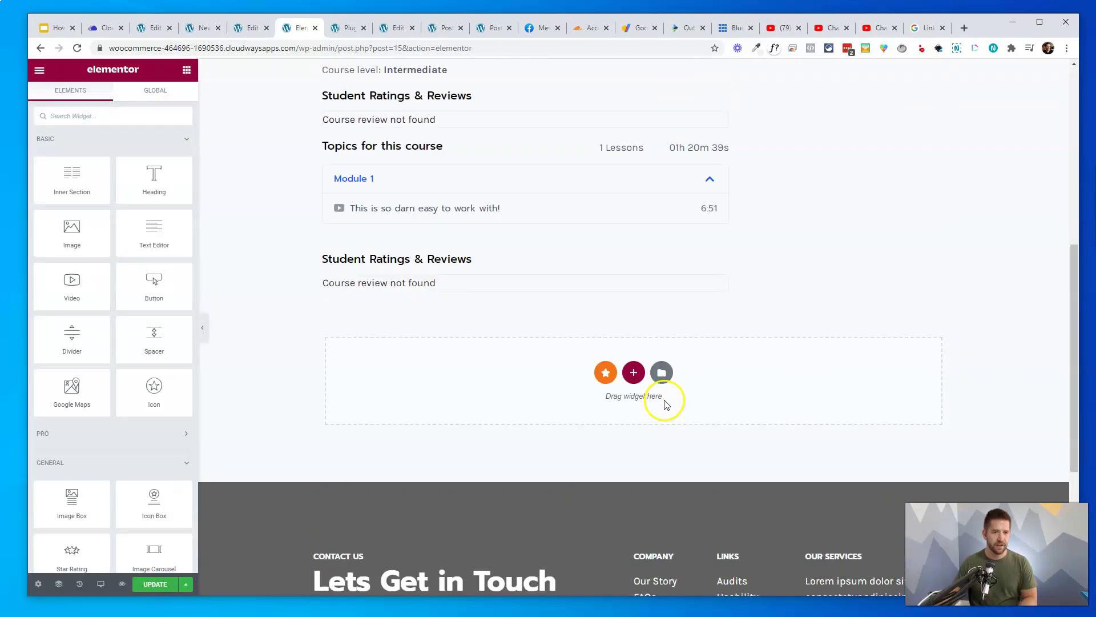
scroll(661, 404, up, 5)
scroll(660, 400, down, 6)
scroll(658, 400, up, 10)
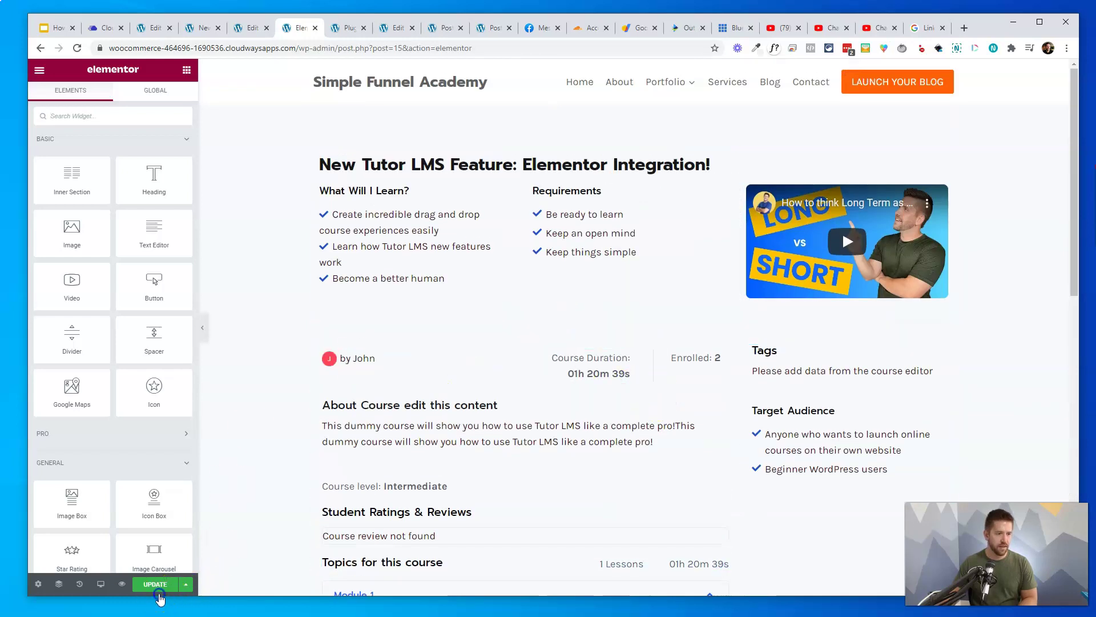
click(40, 70)
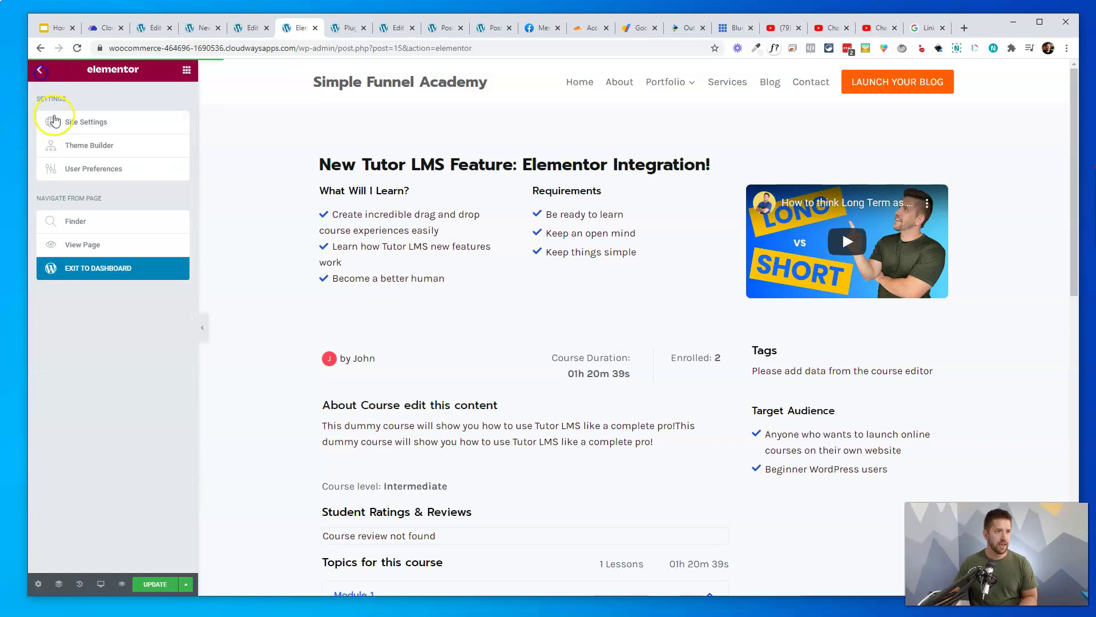
ctrl+click(92, 268)
click(330, 31)
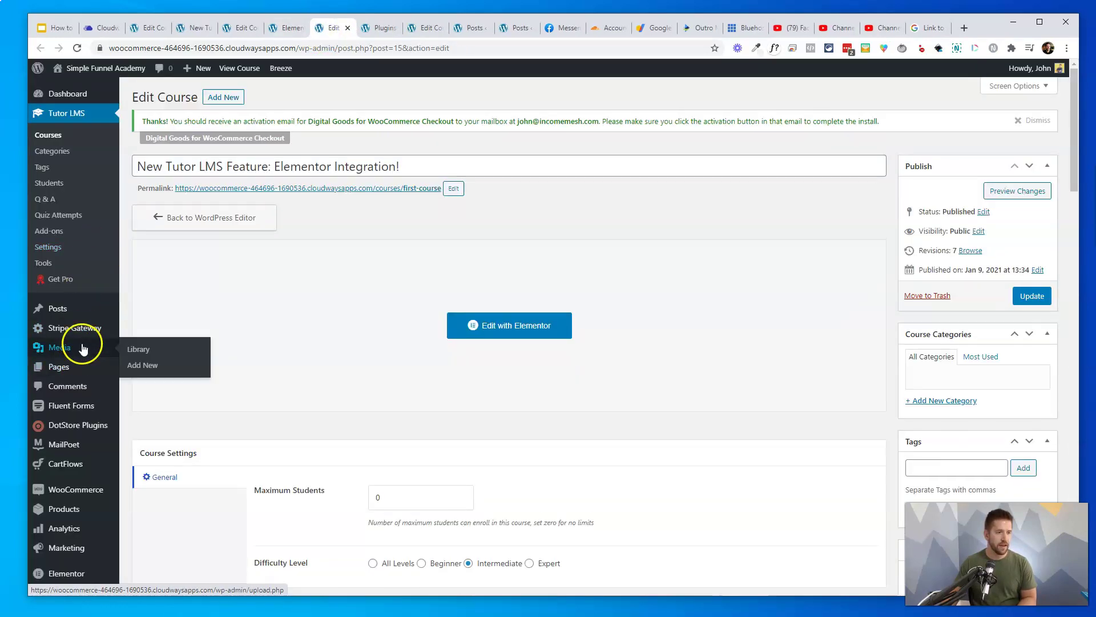
mouse_move(68, 462)
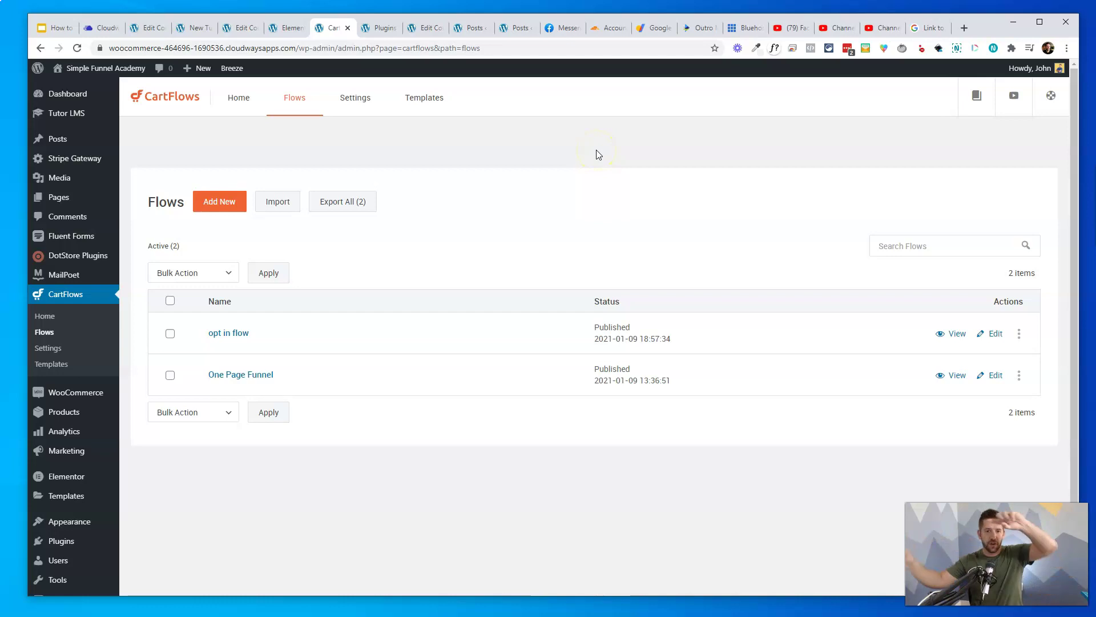
Attempt to add a new flow, dismiss the licence prompt and return to Flows
click(234, 207)
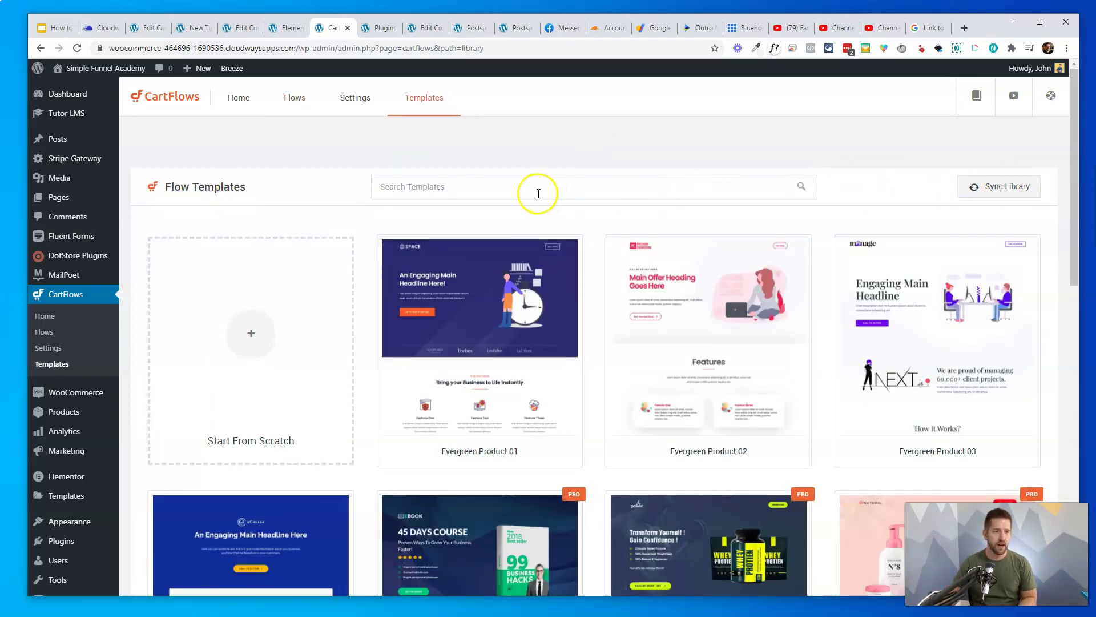
click(253, 333)
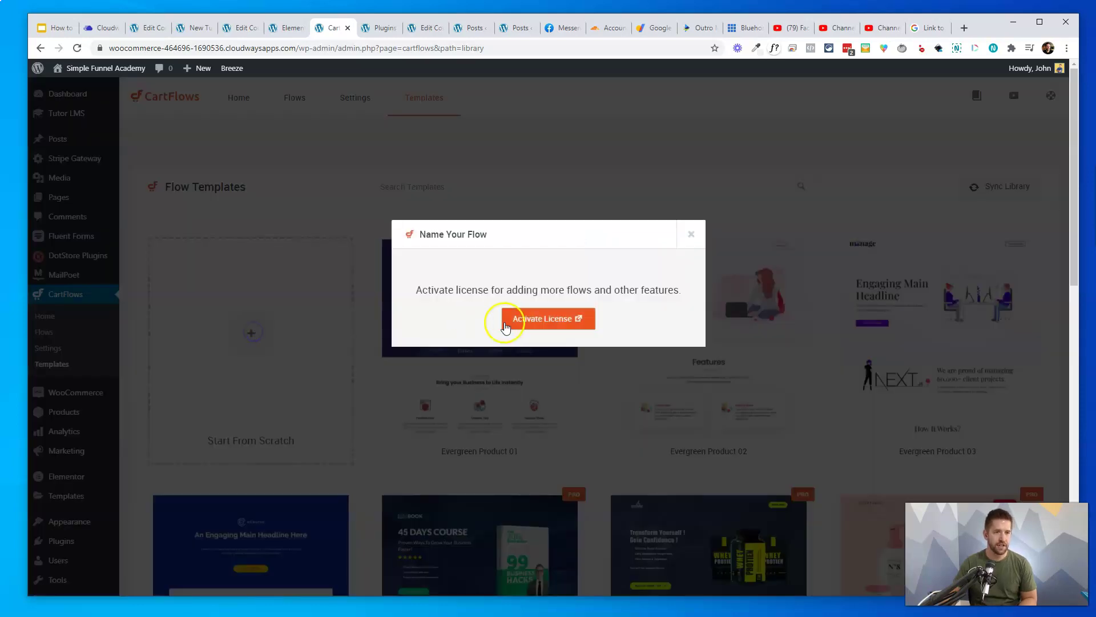
click(688, 235)
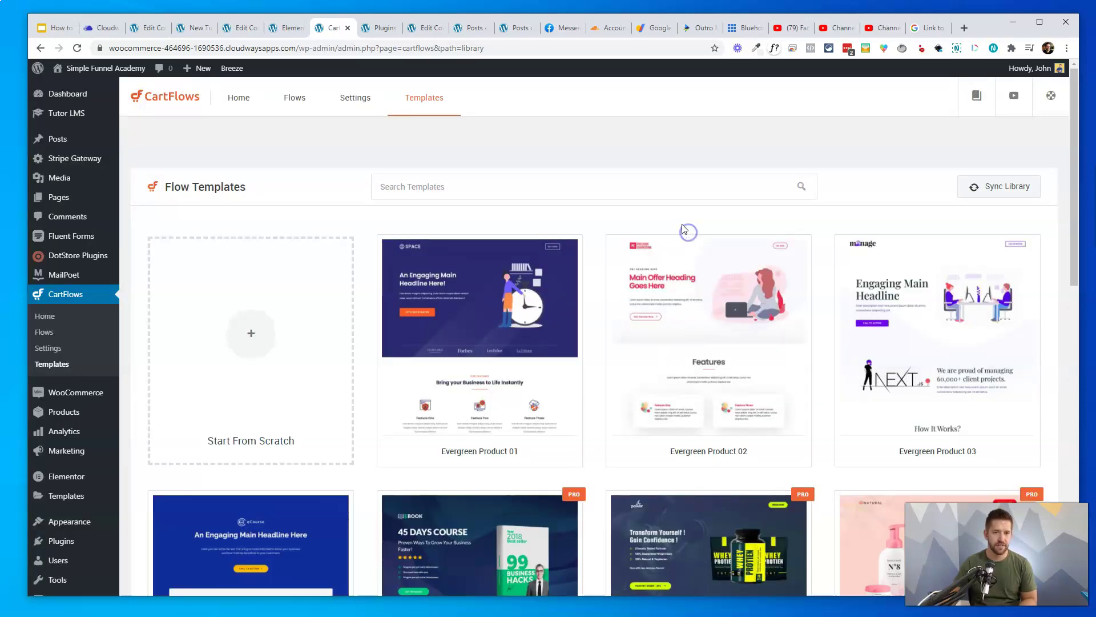
click(278, 100)
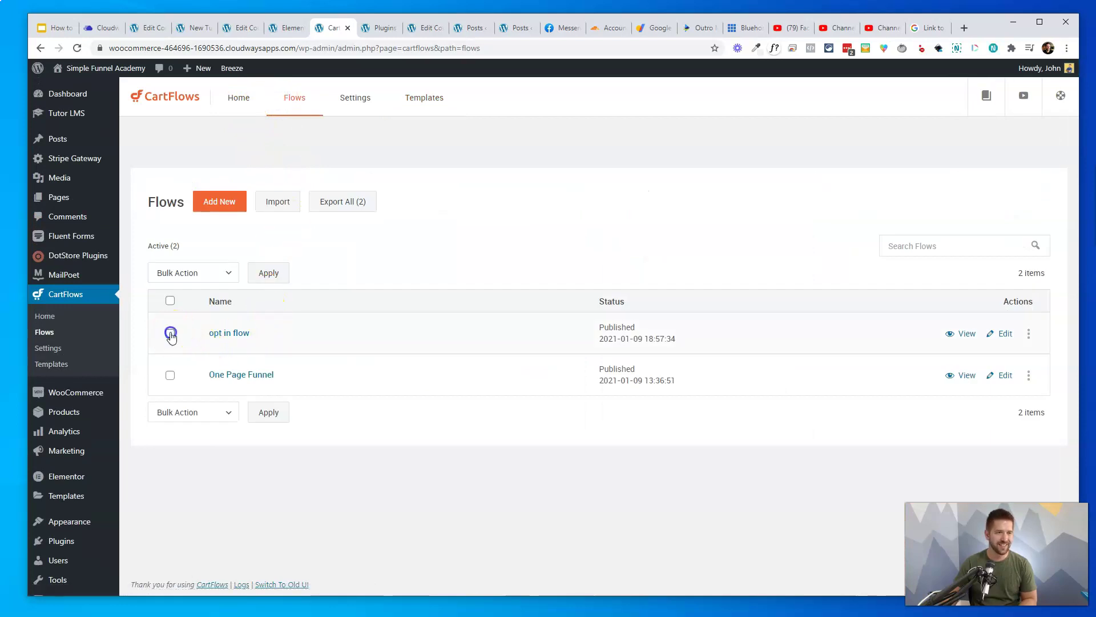
Move the opt in flow to the trash and confirm
click(1029, 334)
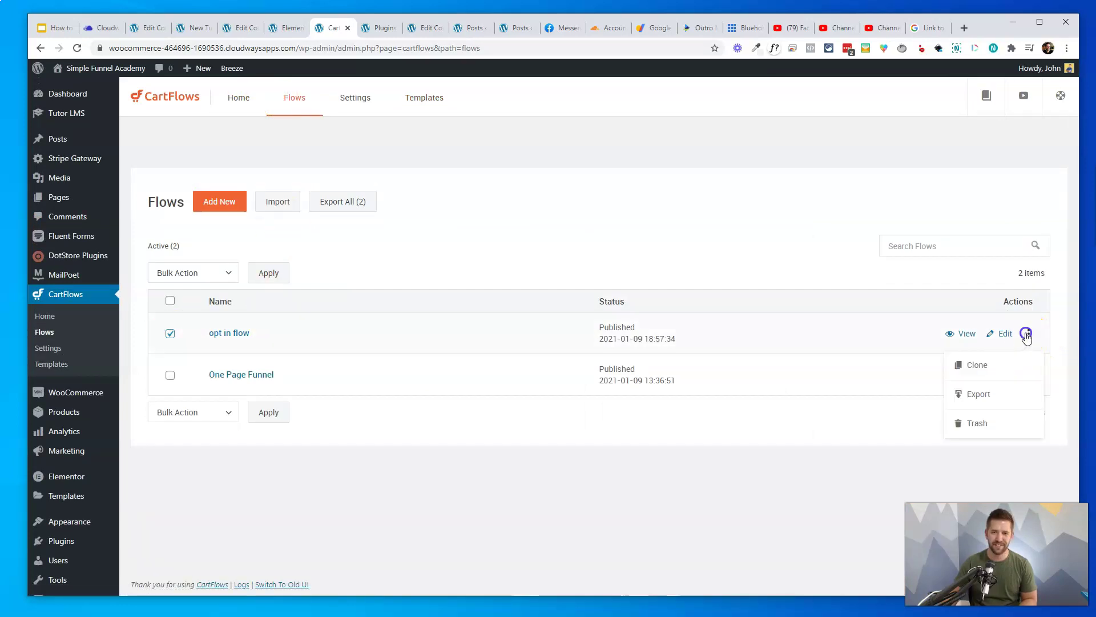
click(967, 426)
click(604, 114)
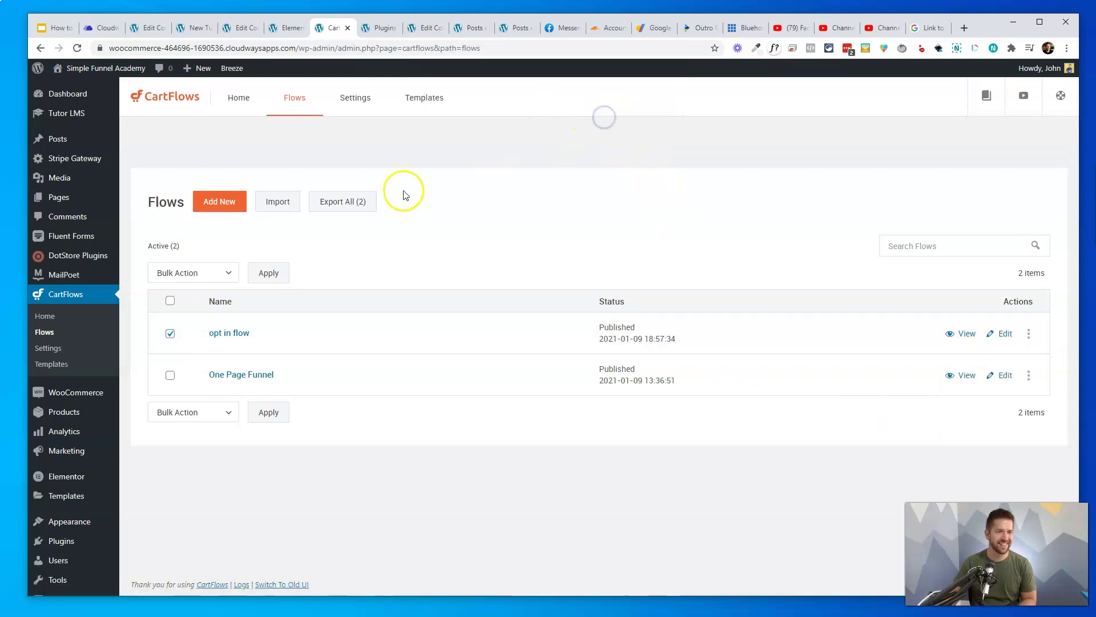
Import the Evergreen Product 02 template as a new flow named Tutor LMS
click(222, 204)
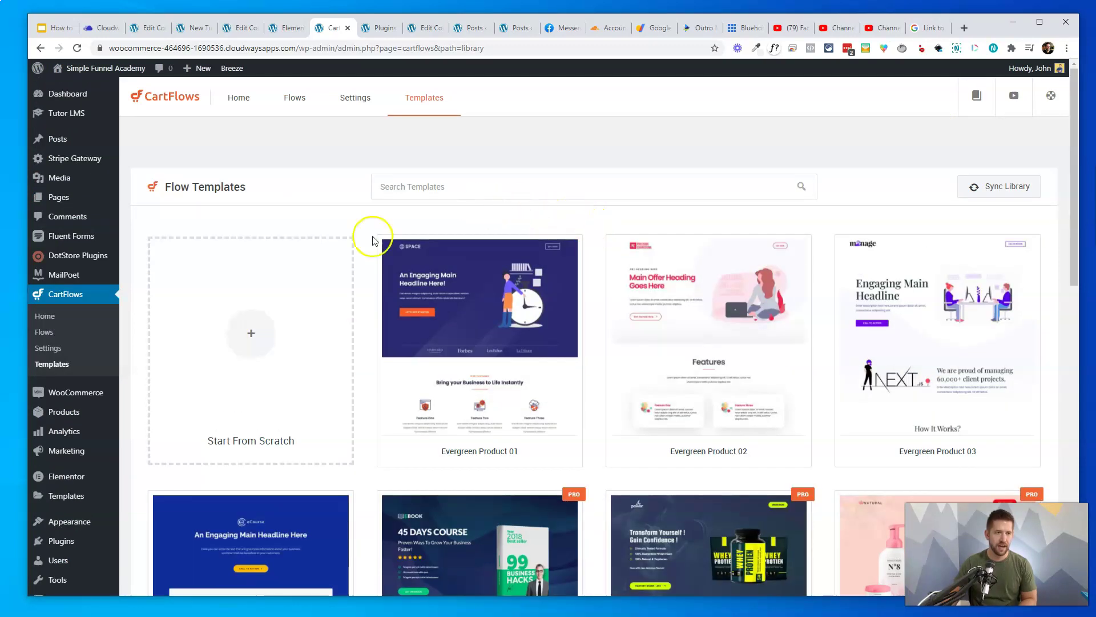
click(264, 335)
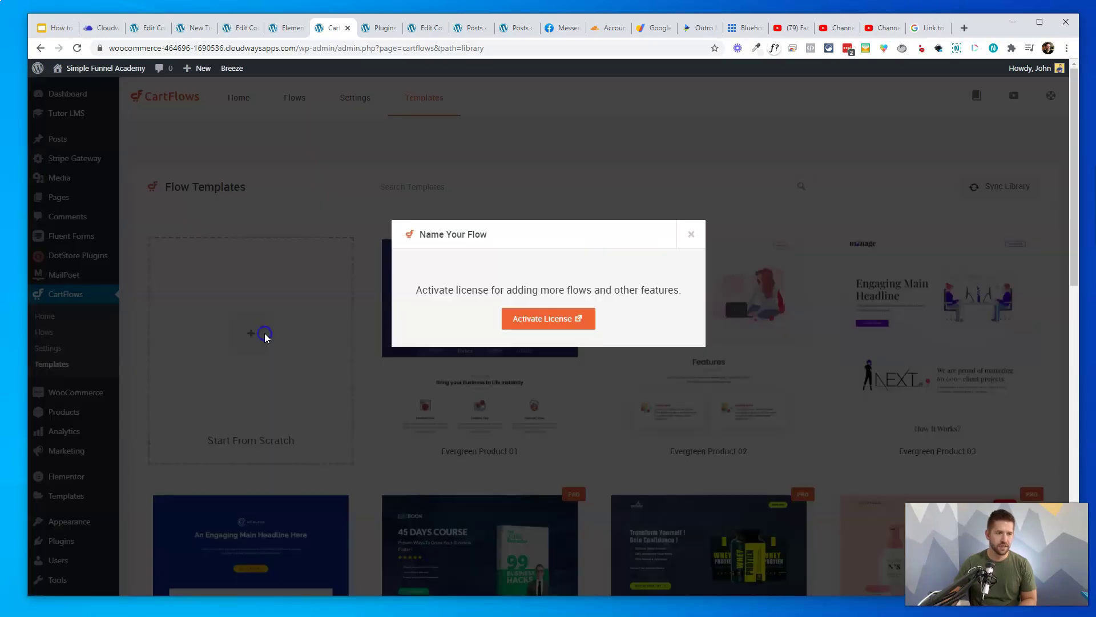
click(691, 231)
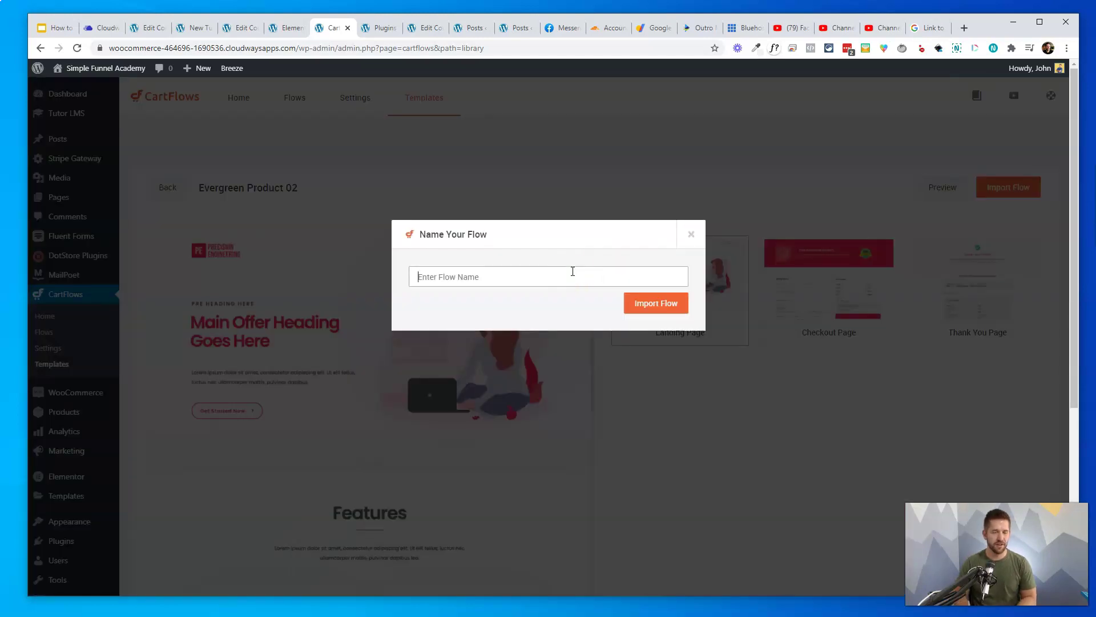
text(S)
click(662, 305)
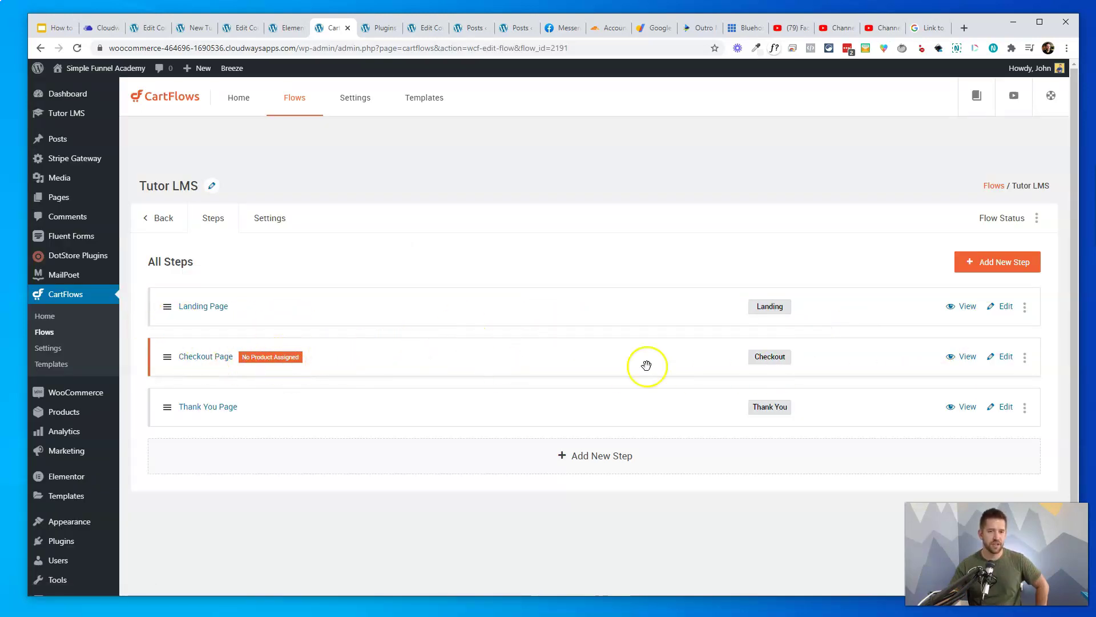
Delete the Landing Page step from the Tutor LMS flow
click(1025, 309)
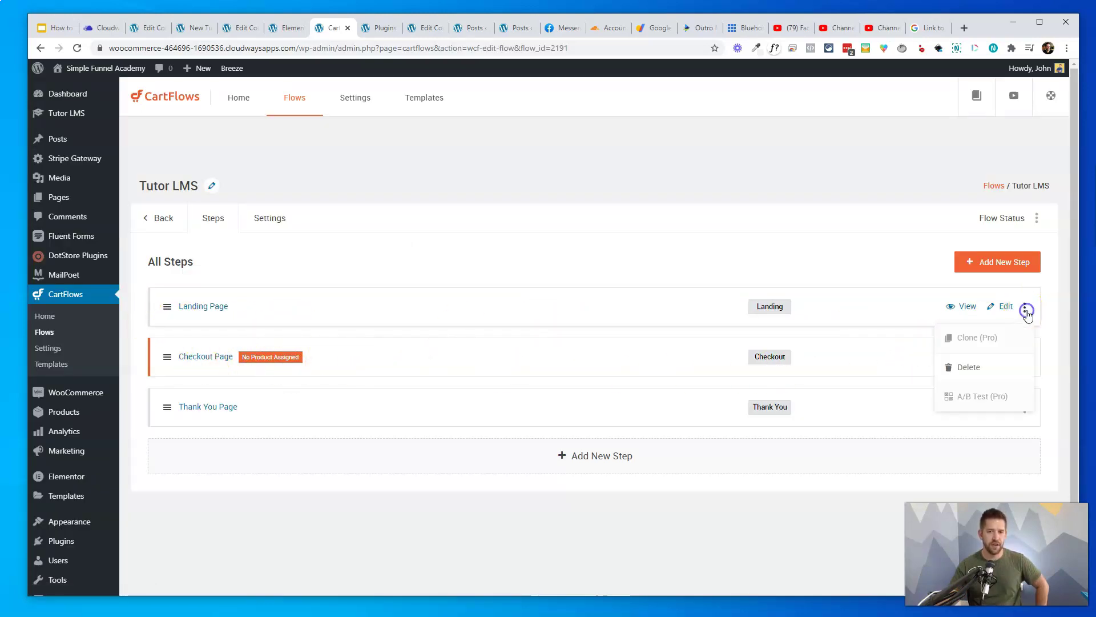
click(968, 367)
click(610, 110)
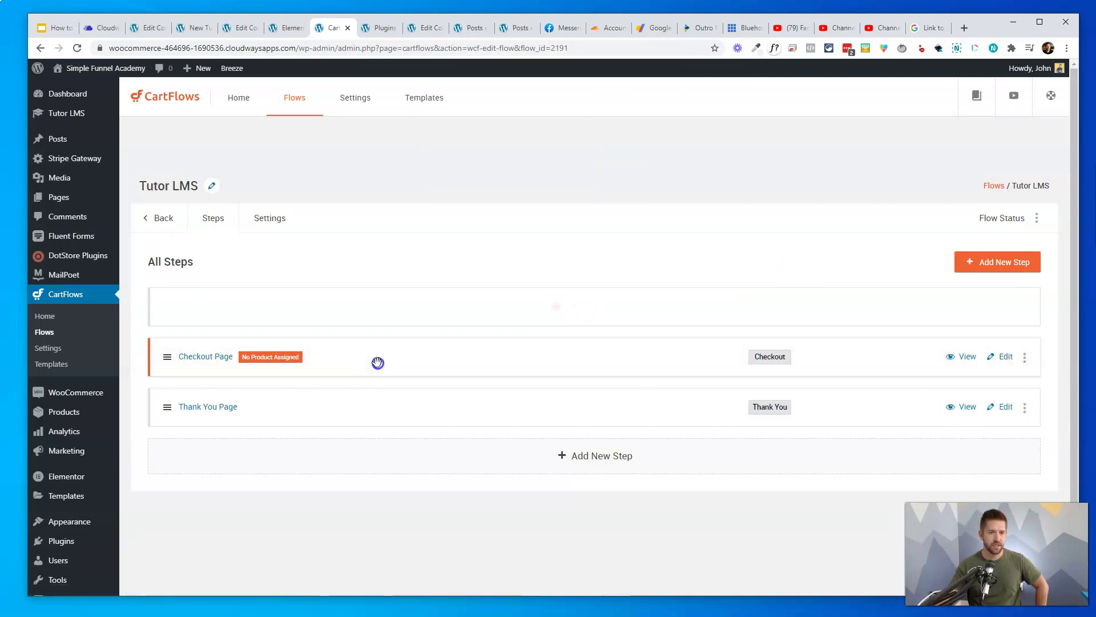
Add the First Course Sale (#18) product to the Checkout step, then go back to the steps
click(1003, 355)
click(277, 217)
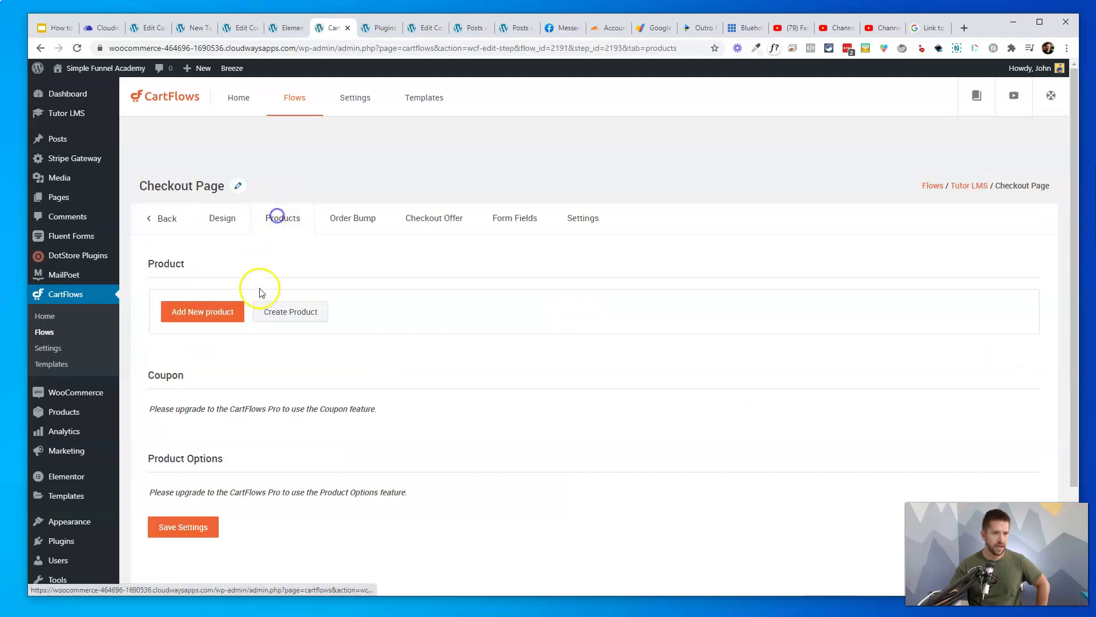
click(225, 313)
text(first)
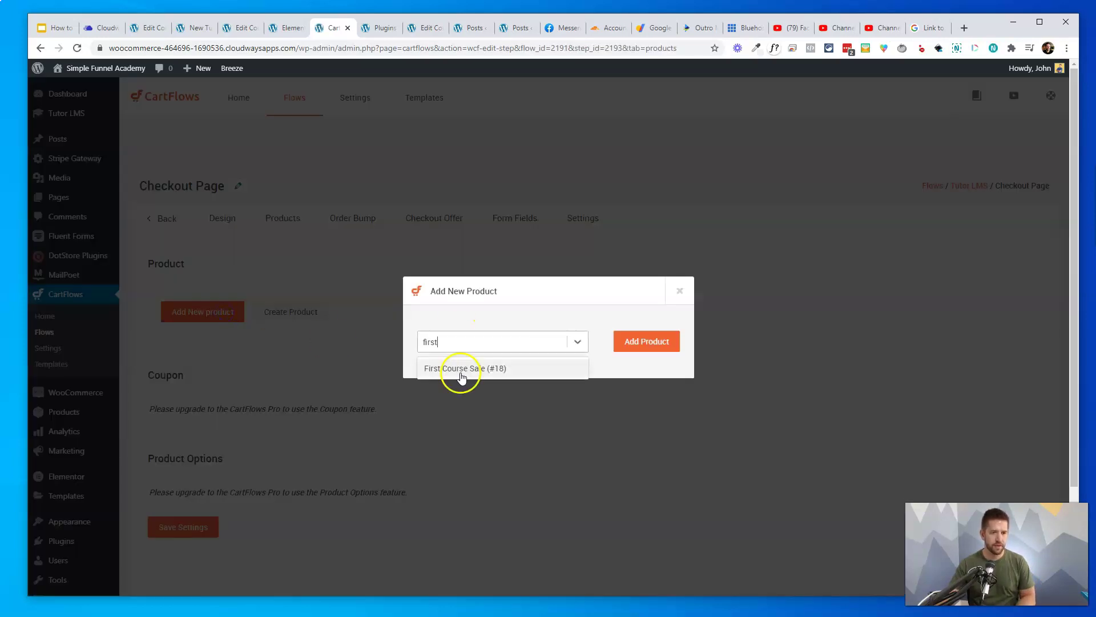
click(461, 368)
click(647, 341)
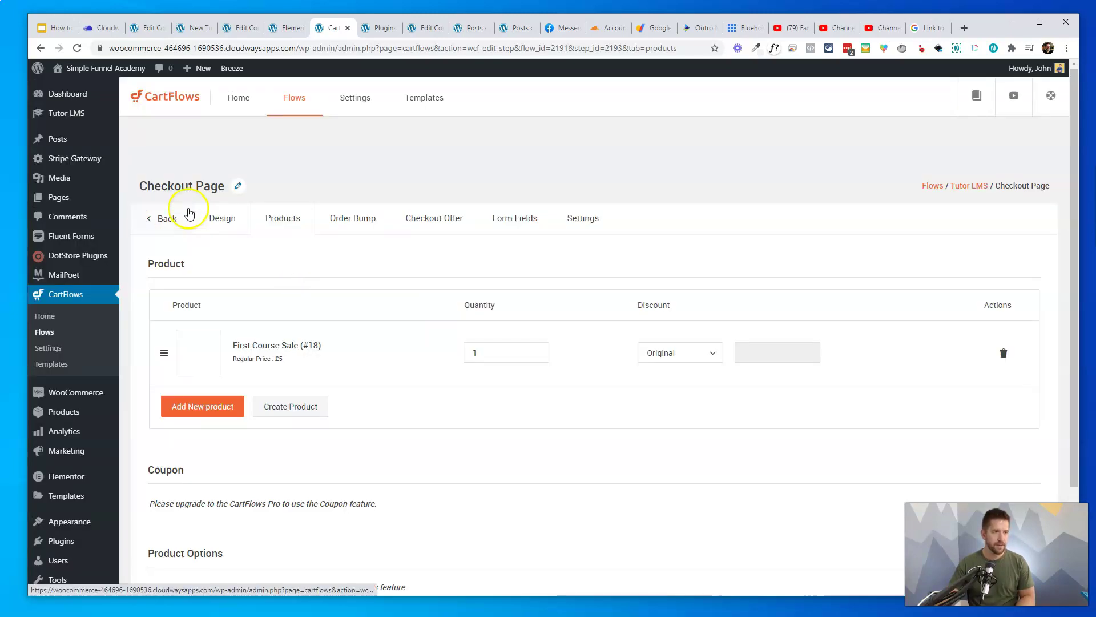
click(163, 217)
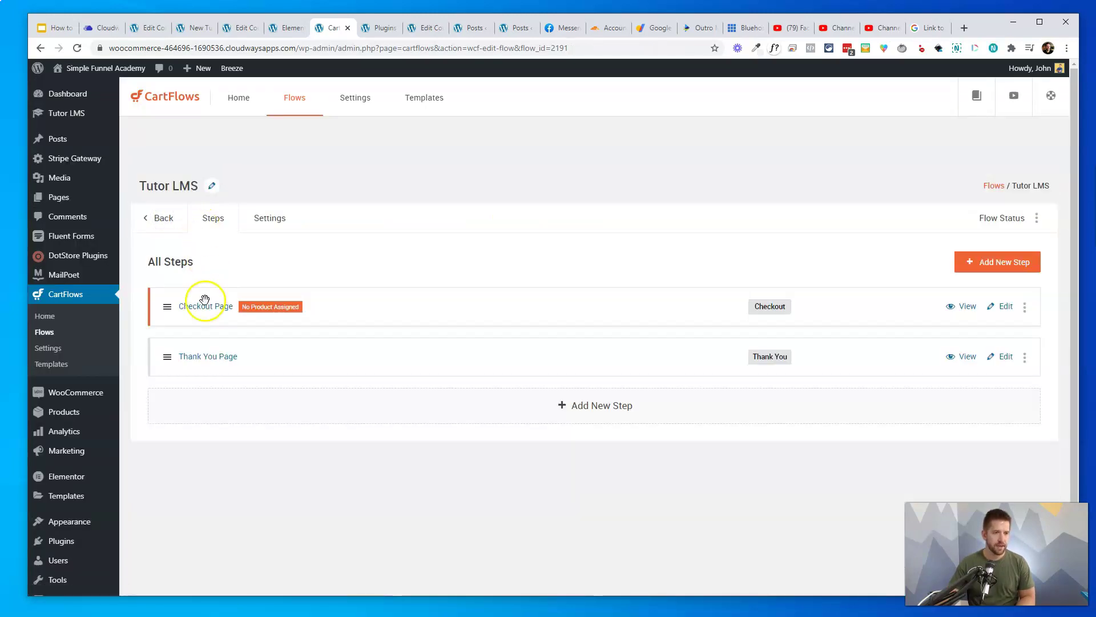
Preview the checkout page selling First Course Sale at £5.00, then return to the course editor
click(954, 306)
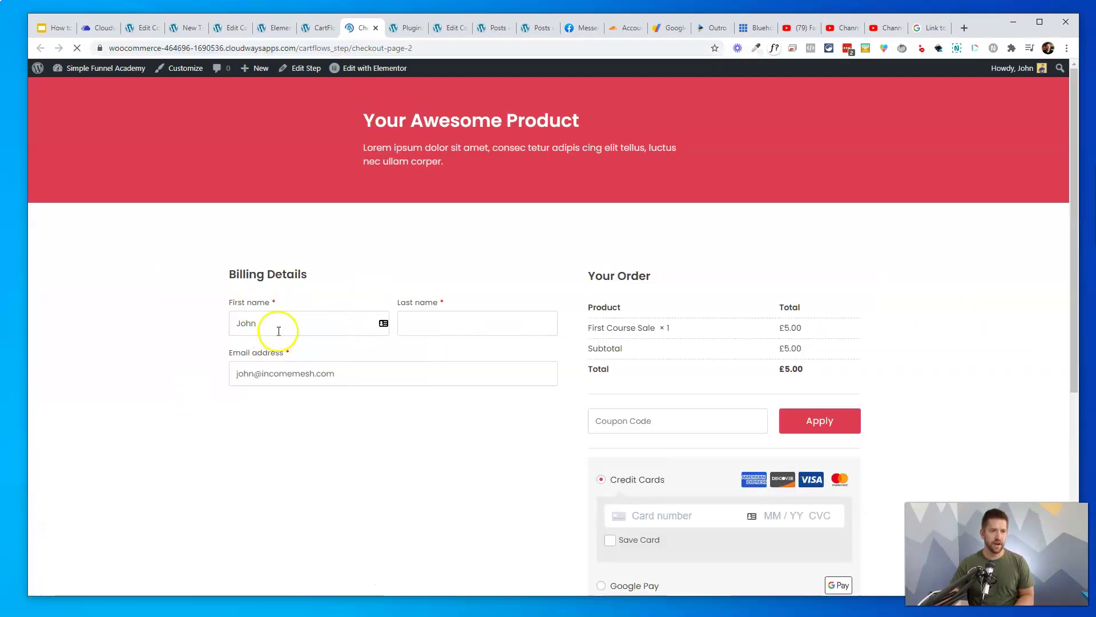
click(231, 28)
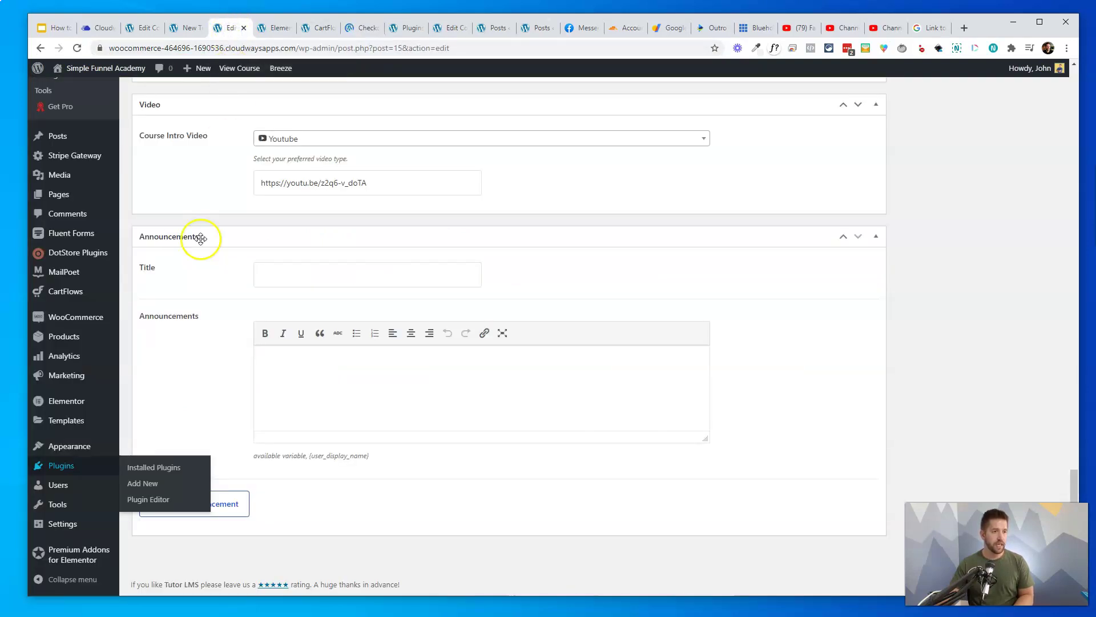
scroll(209, 228, up, 15)
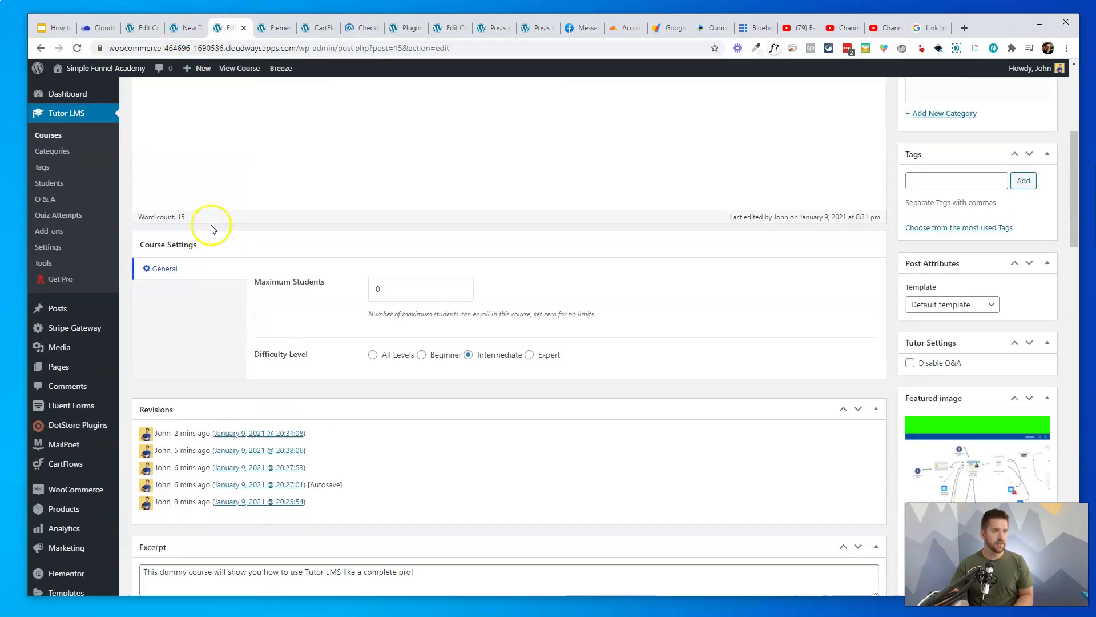
scroll(210, 228, up, 5)
Open the course page in Elementor and browse the Premium Templates library
click(197, 218)
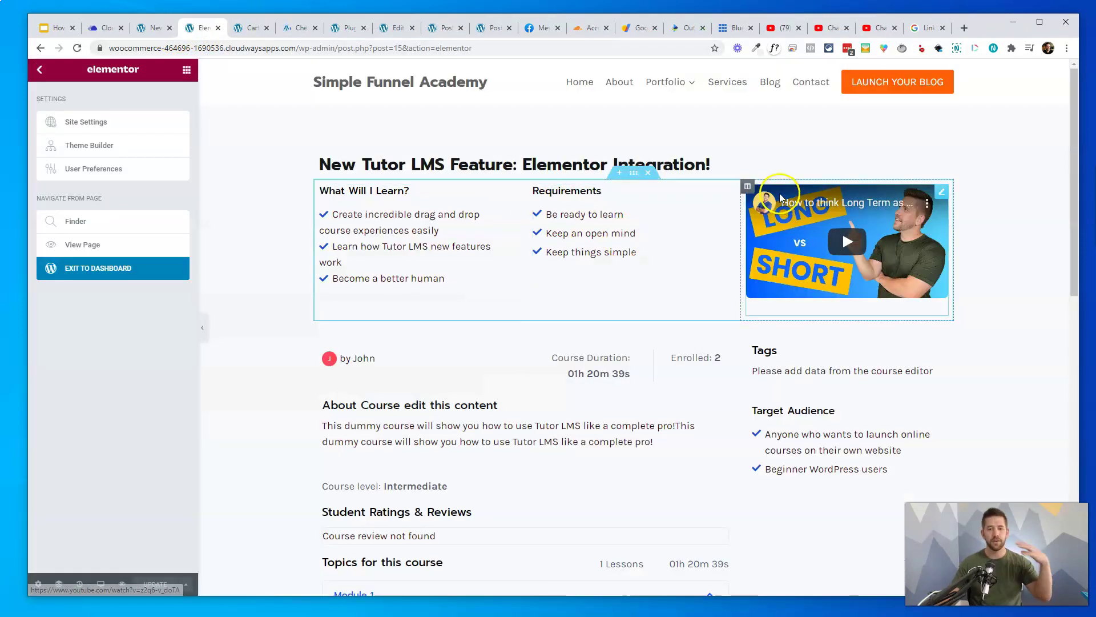
scroll(776, 190, down, 7)
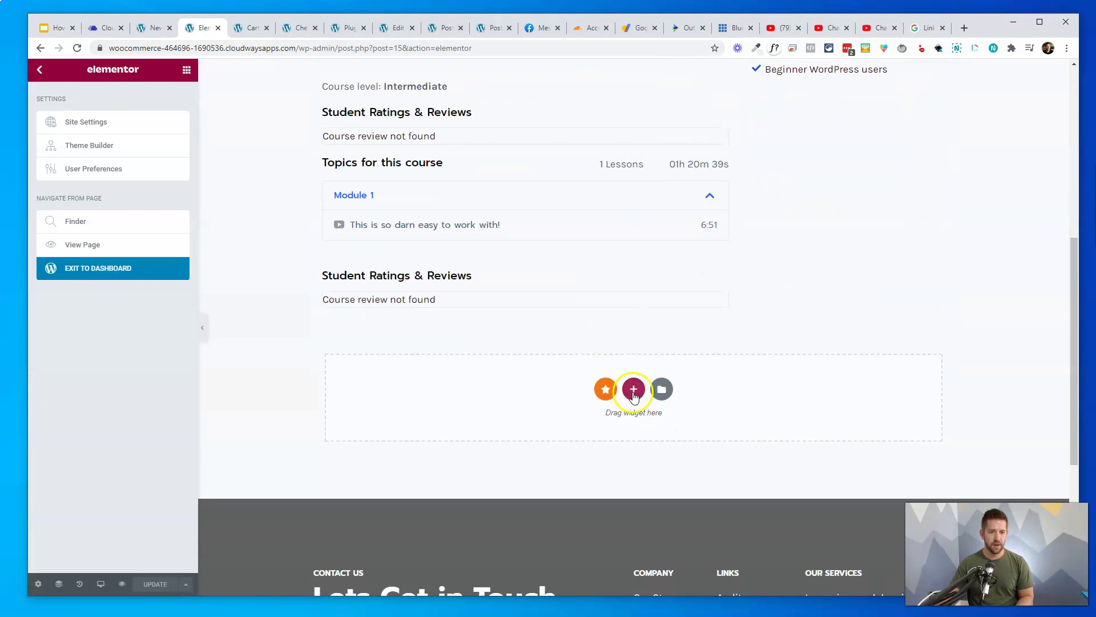
click(604, 391)
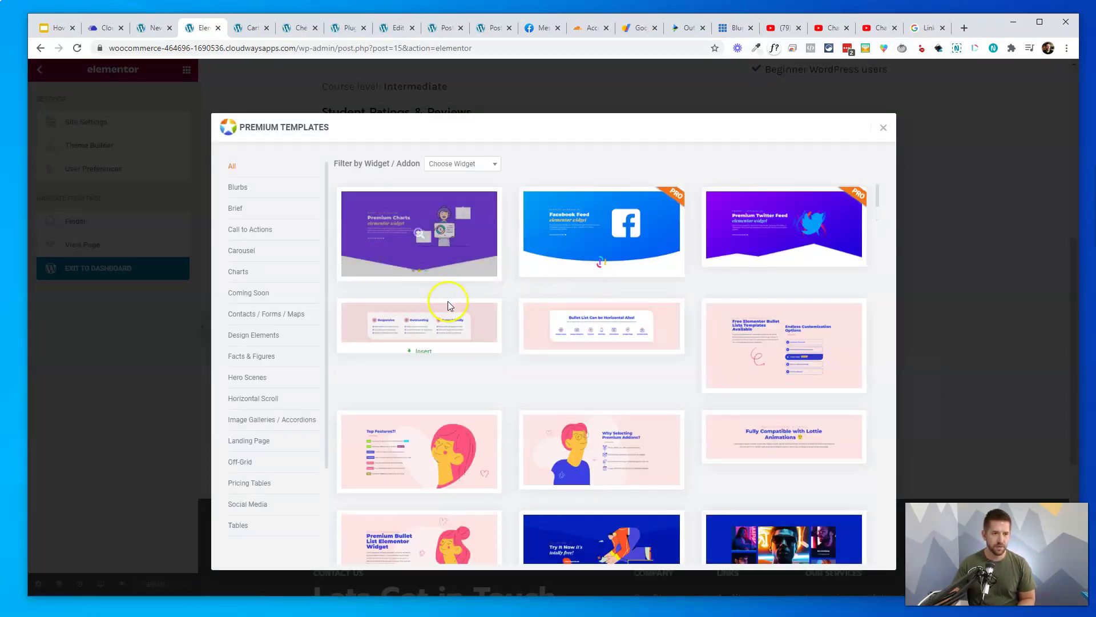
scroll(448, 303, down, 4)
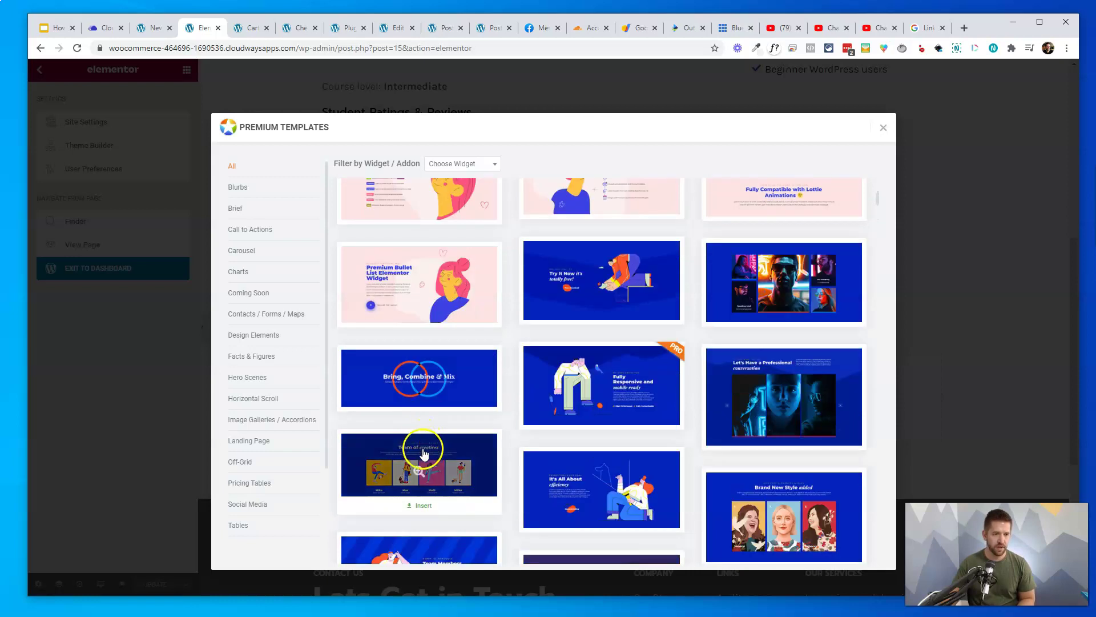
click(423, 454)
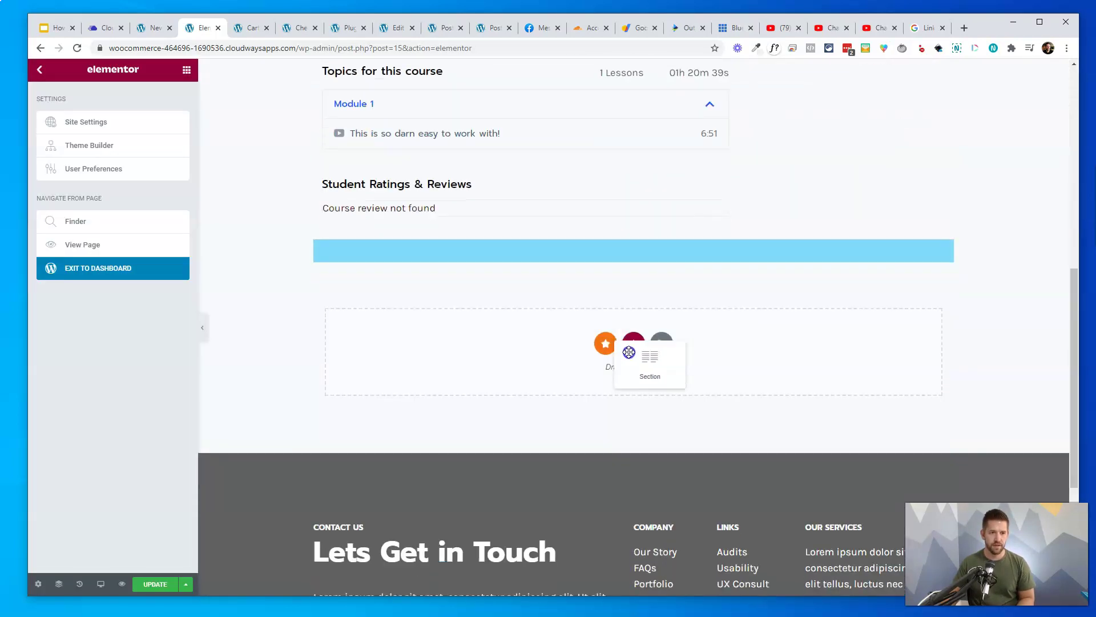
Add a new section below the course content and insert the Premium Pricing Tables template
drag(628, 352, 628, 348)
click(602, 249)
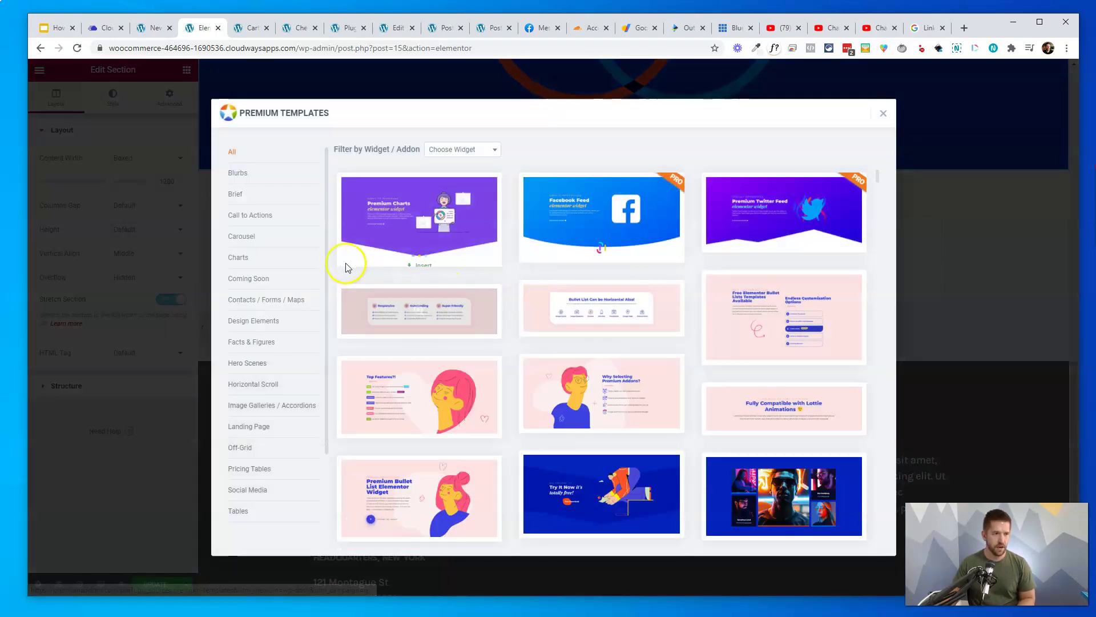
click(245, 232)
click(249, 468)
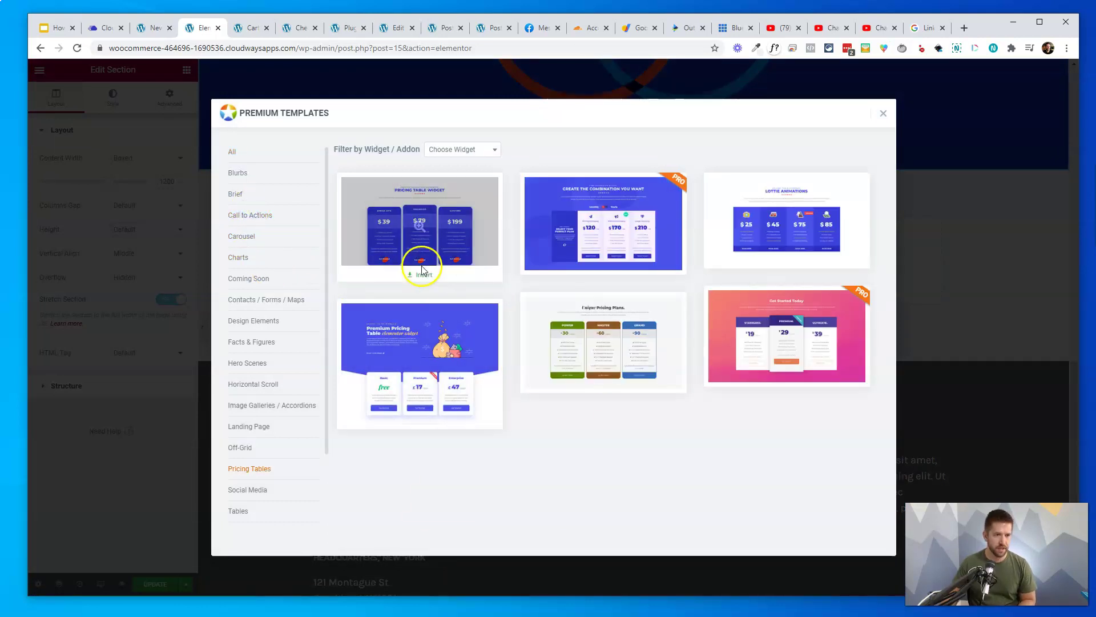
click(422, 421)
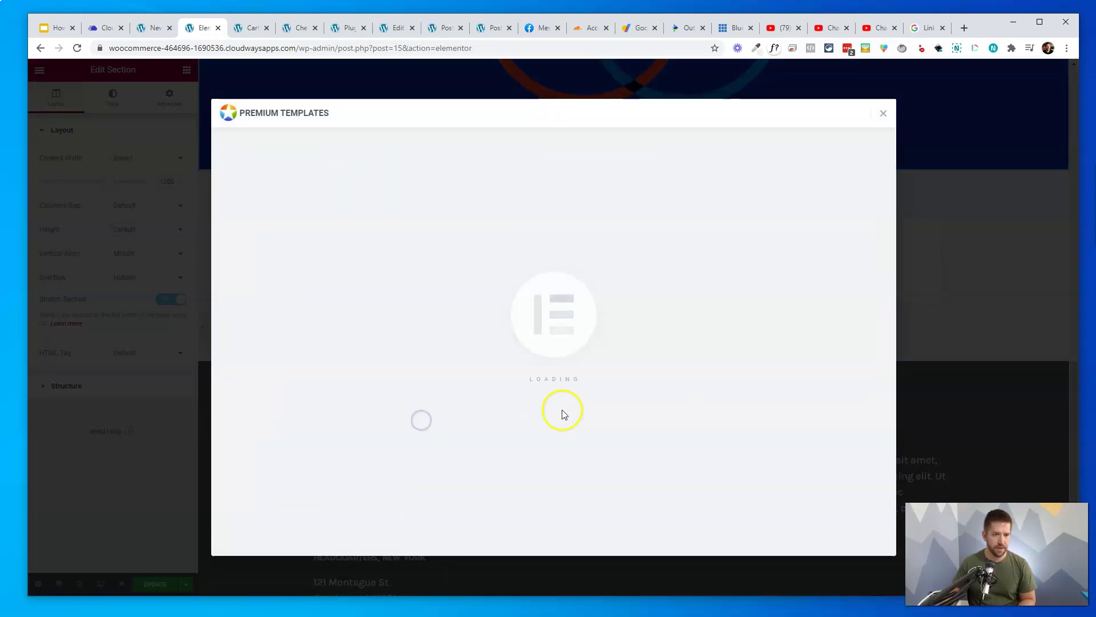
Delete the Premium and Enterprise plan cards, leaving only the Basic plan
right_click(723, 185)
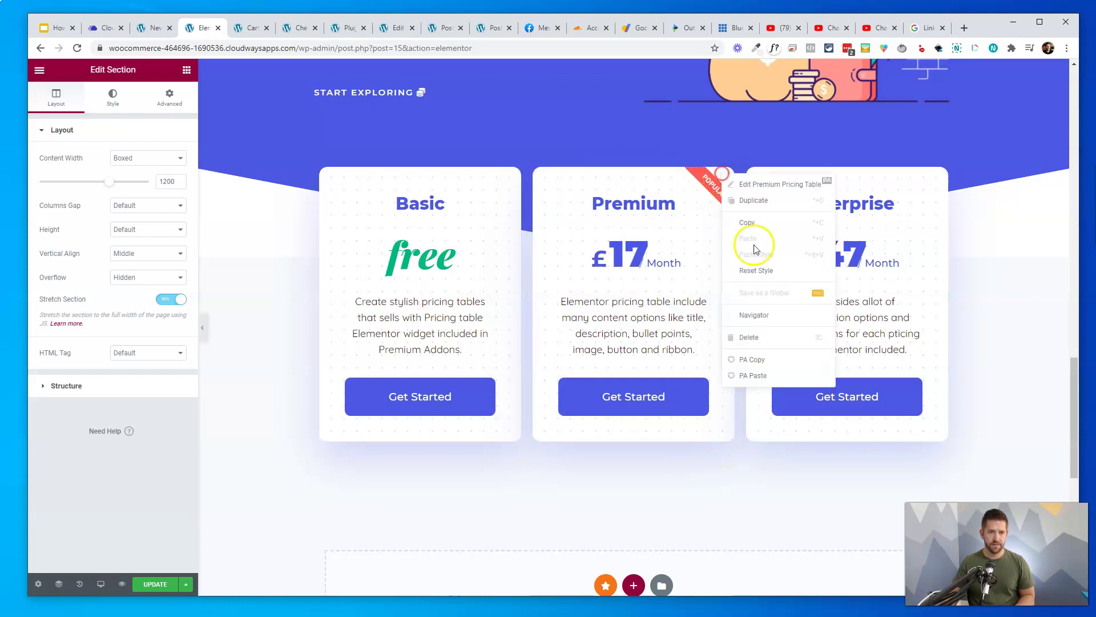
click(758, 403)
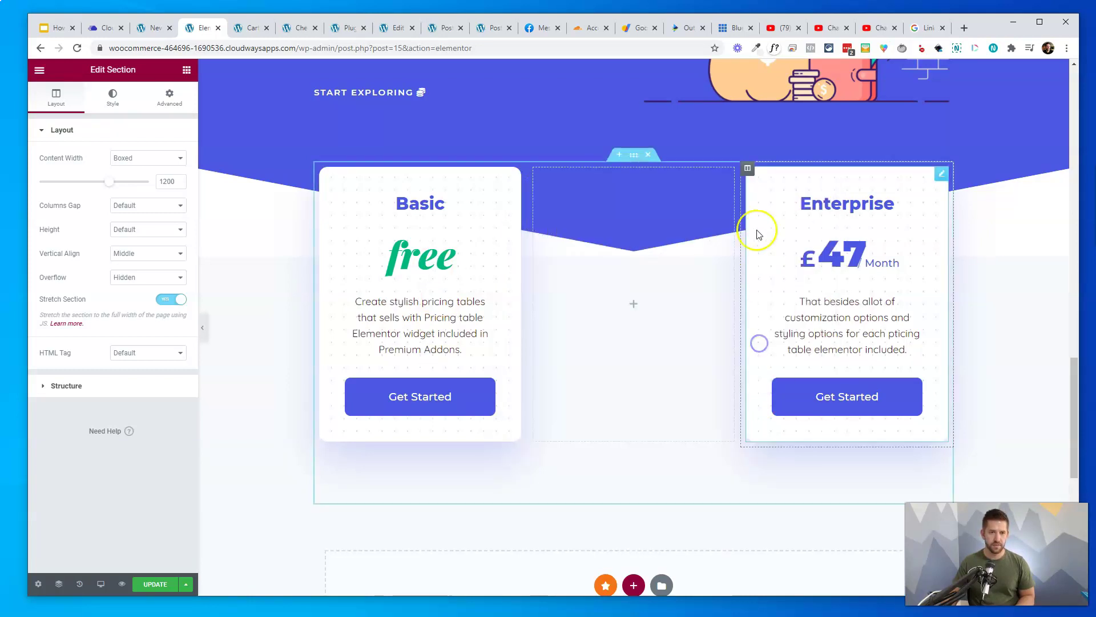
click(948, 172)
Link the Basic card's button to the CartFlows checkout URL, update, and view the page
click(341, 382)
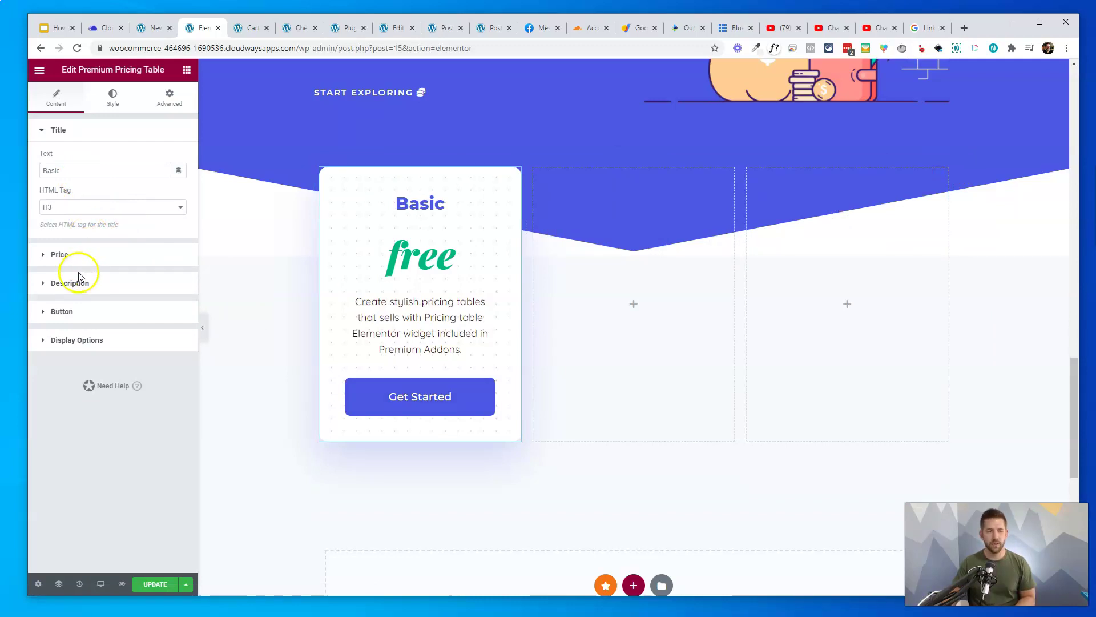
click(62, 312)
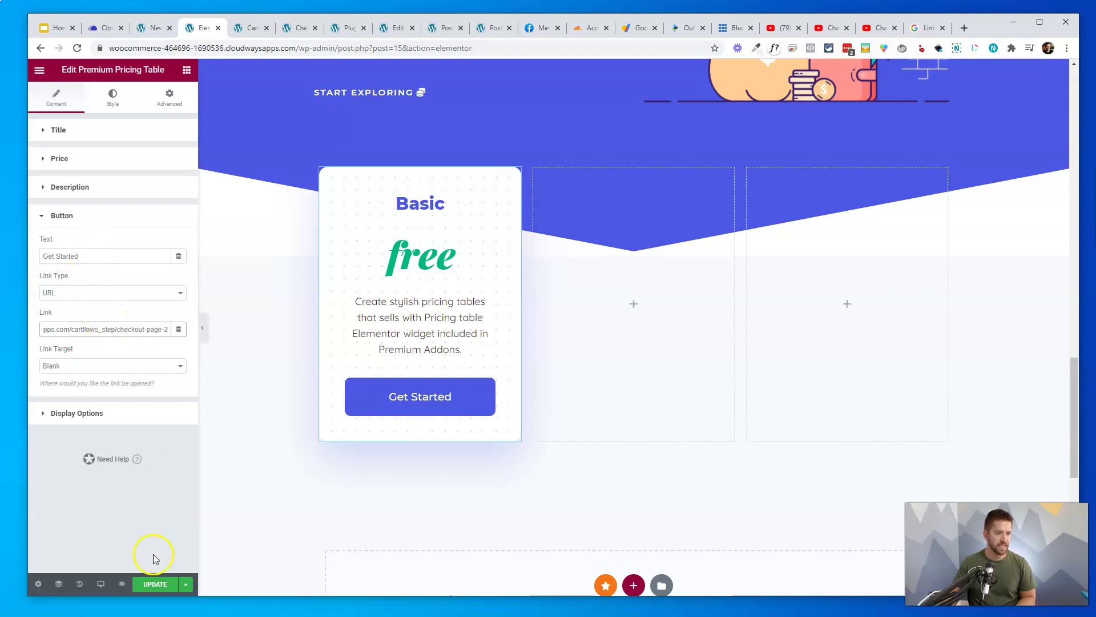
click(155, 584)
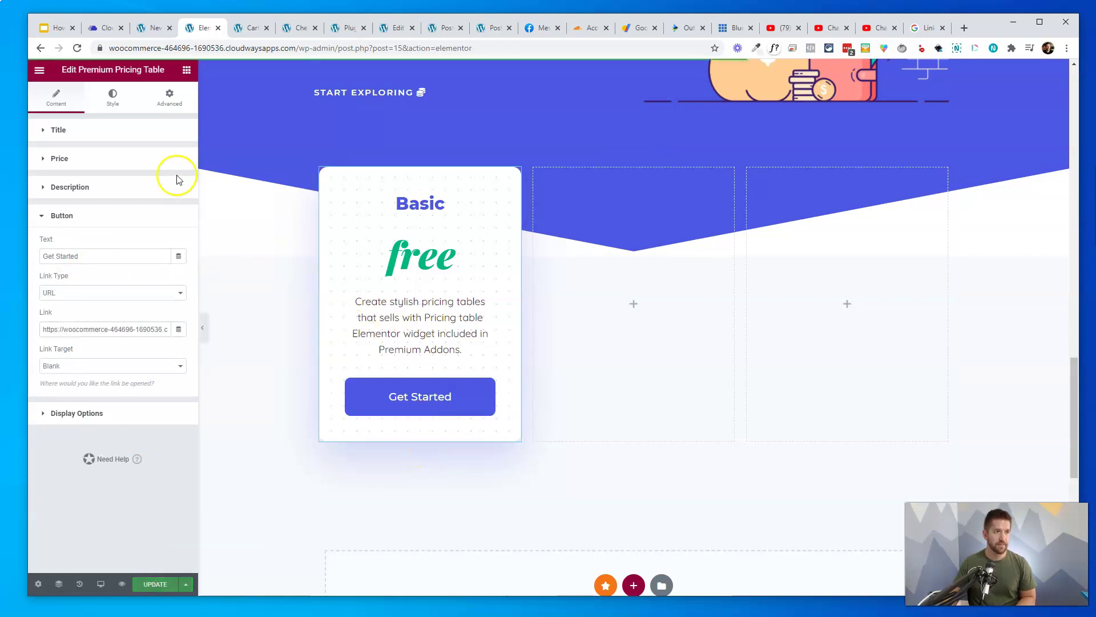
click(39, 69)
click(112, 245)
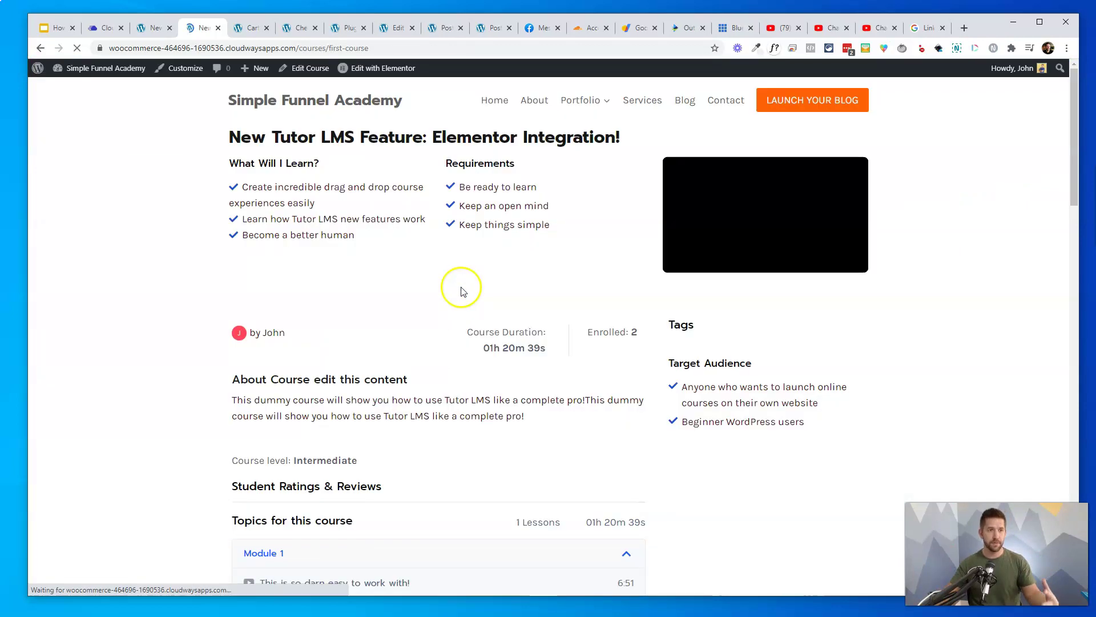
Scroll down the live course page and follow the Basic plan's Get Started button
scroll(560, 208, down, 2)
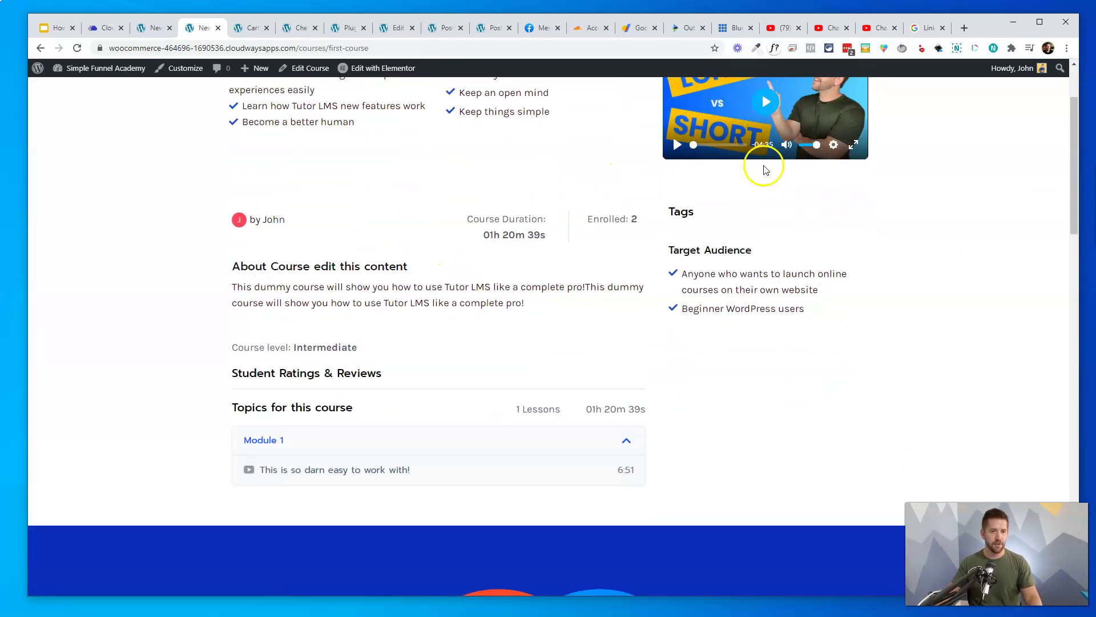
scroll(514, 226, down, 2)
scroll(360, 223, up, 2)
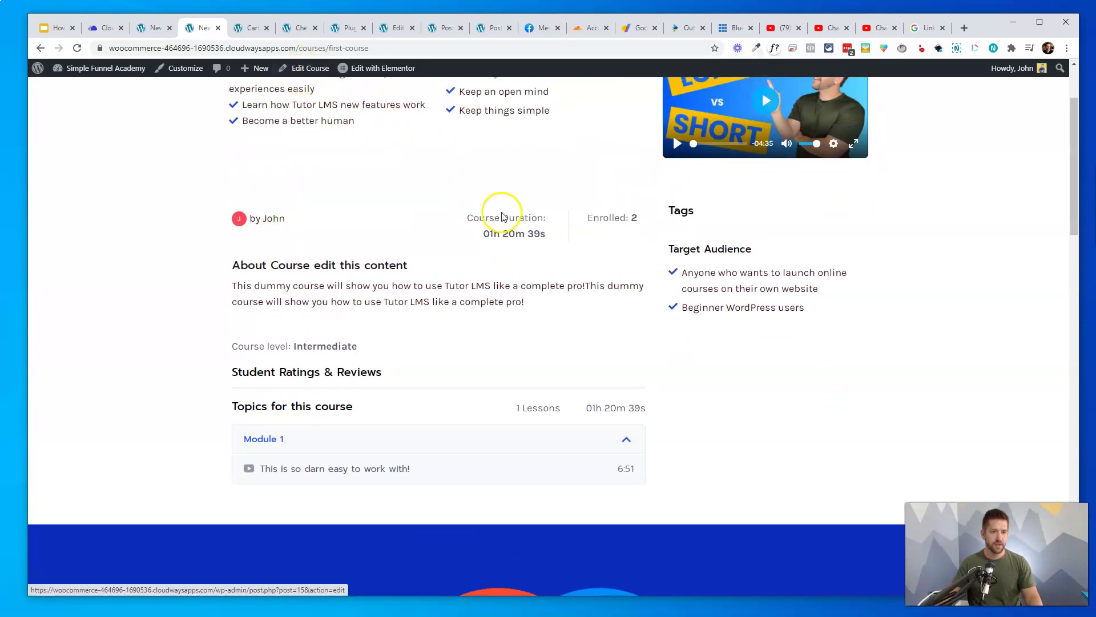
scroll(502, 216, down, 5)
scroll(509, 218, down, 7)
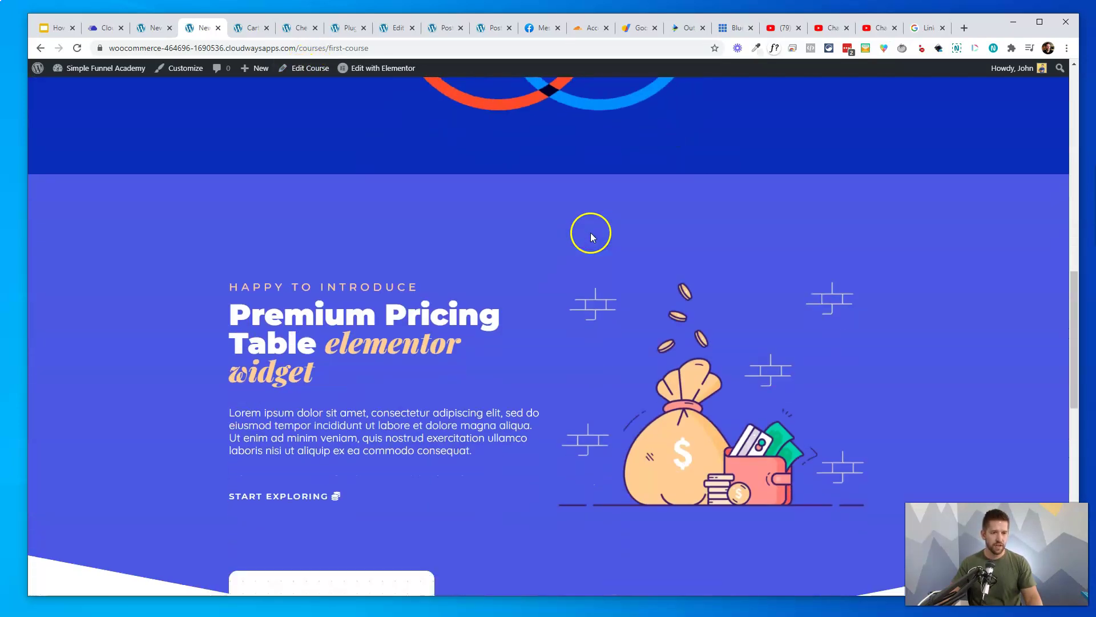
scroll(521, 303, down, 4)
scroll(591, 288, down, 2)
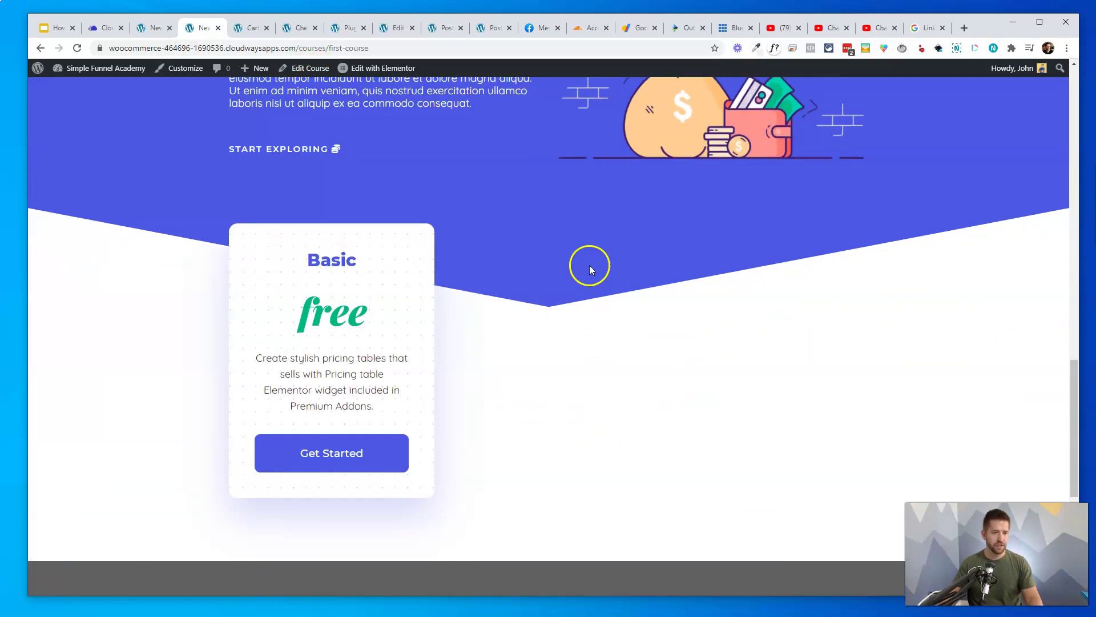
click(325, 454)
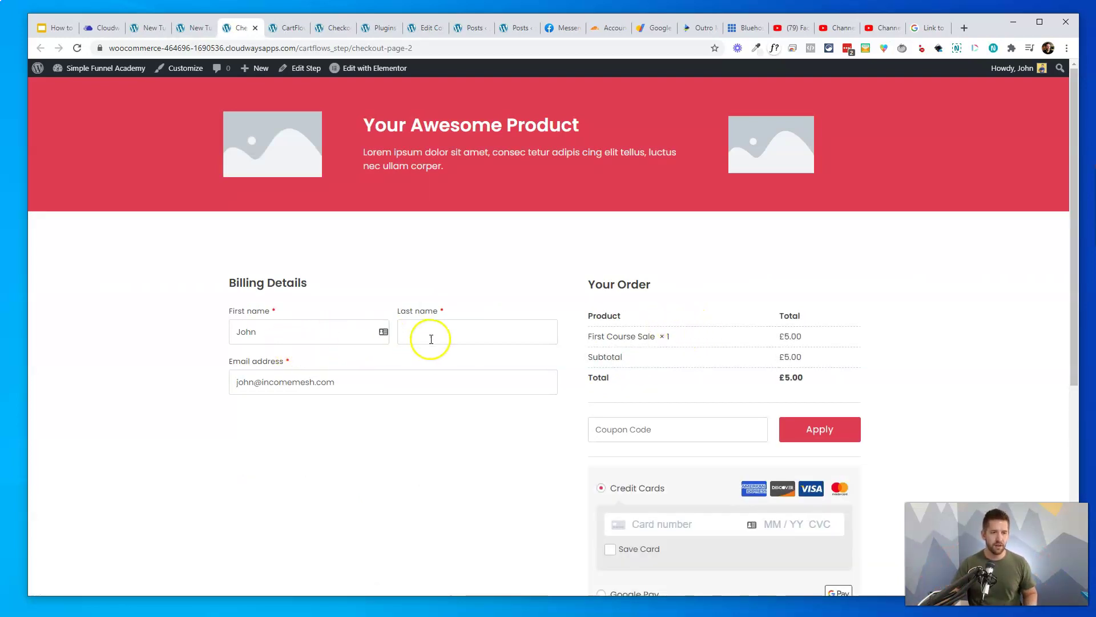
click(331, 332)
click(365, 299)
scroll(674, 266, down, 4)
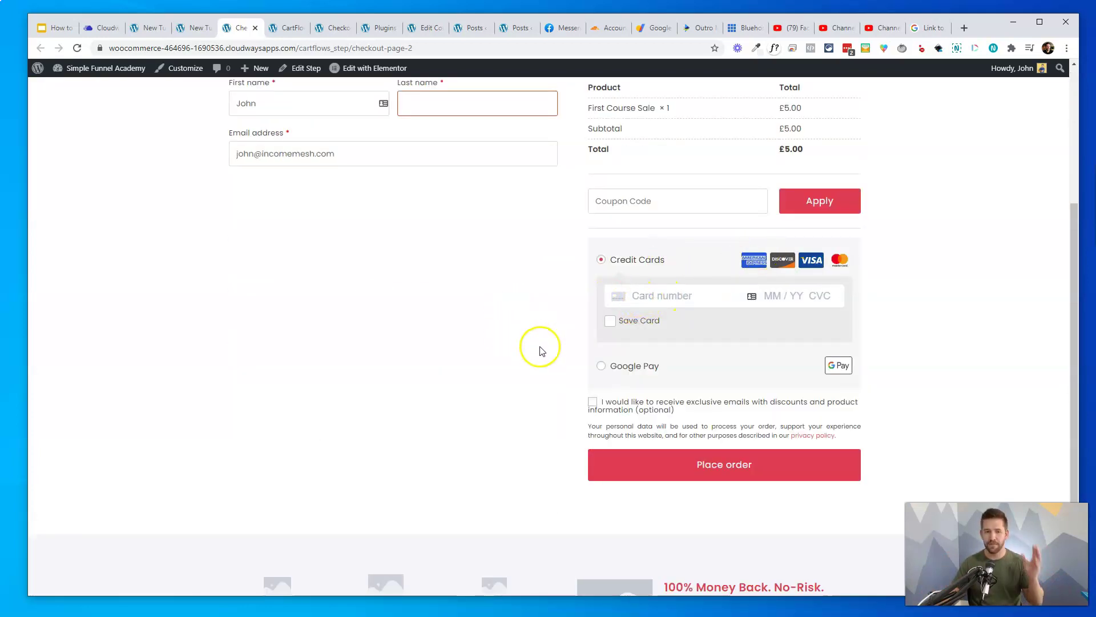
scroll(552, 394, down, 2)
scroll(850, 493, up, 6)
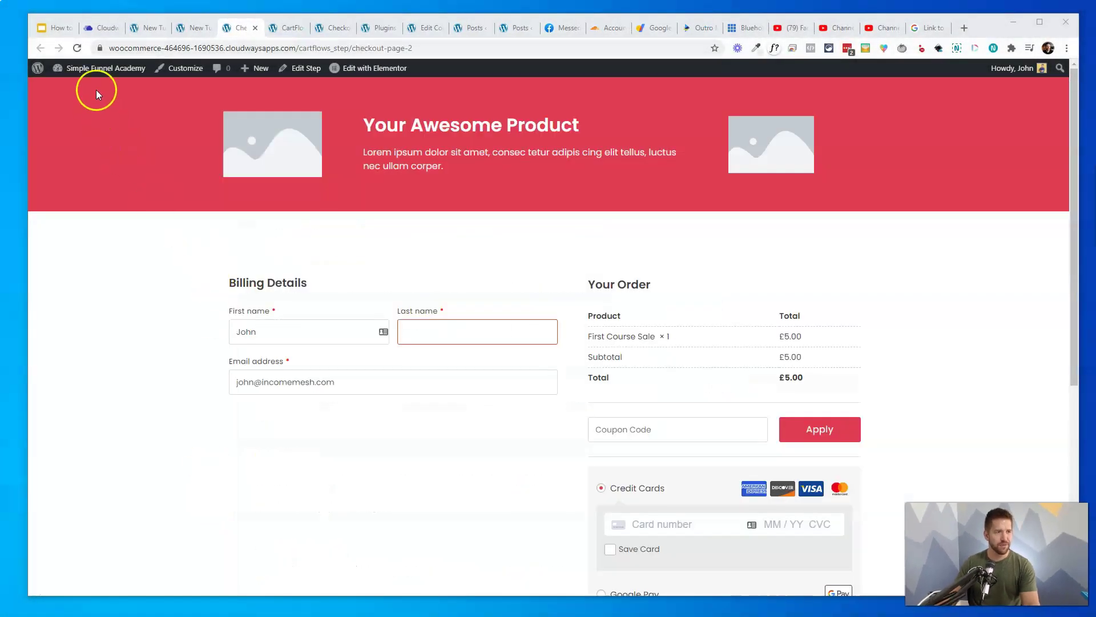
Go from the checkout page to the WordPress admin Dashboard via the site menu
mouse_move(94, 72)
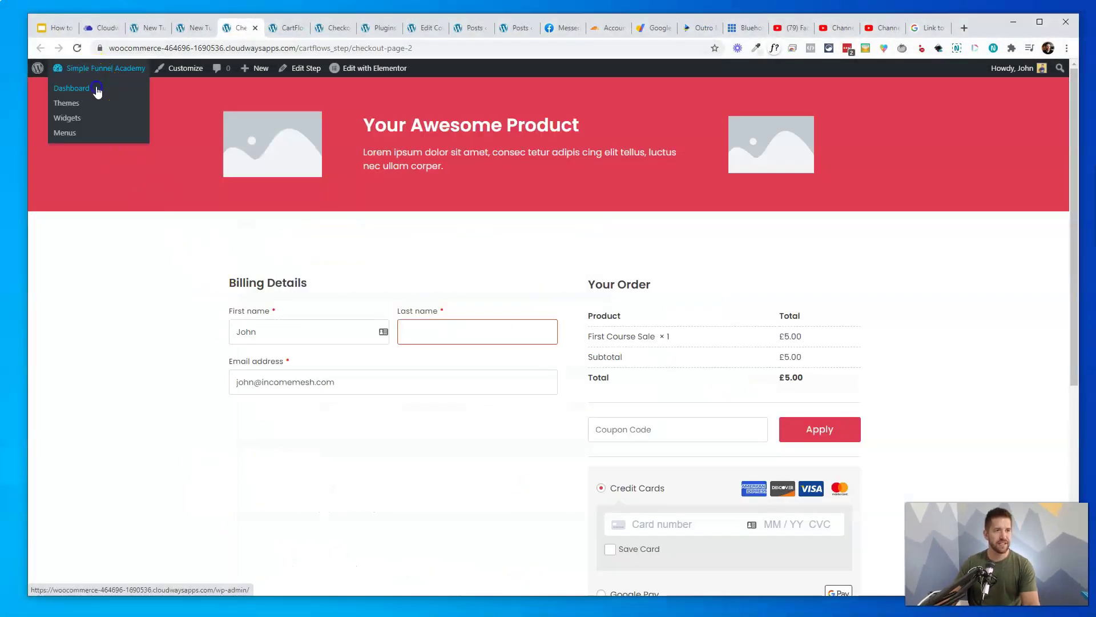
click(72, 88)
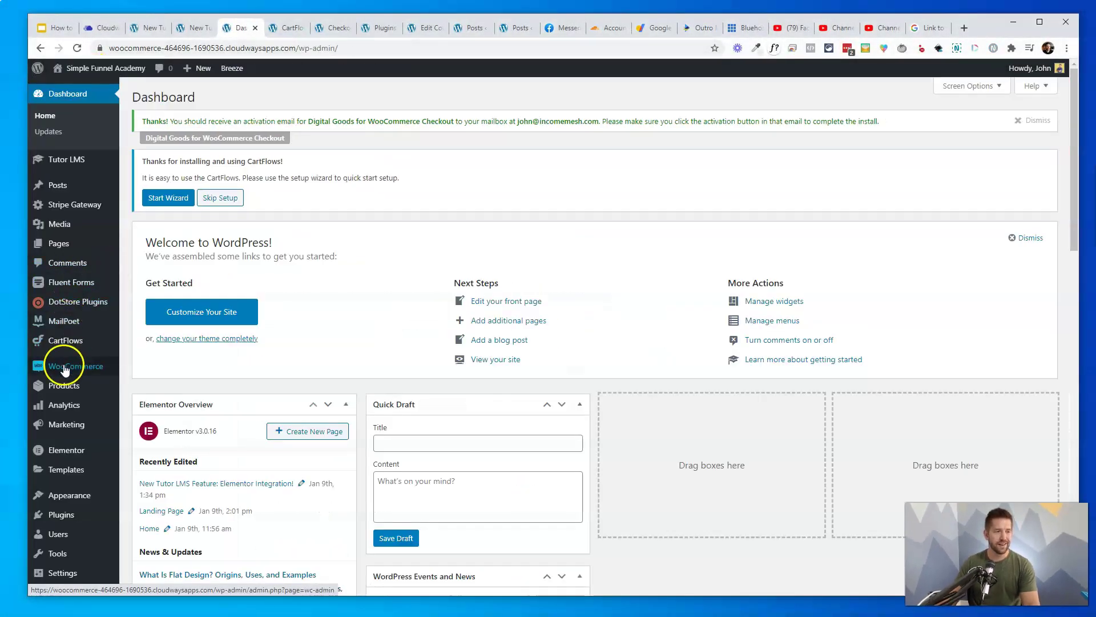
mouse_move(92, 160)
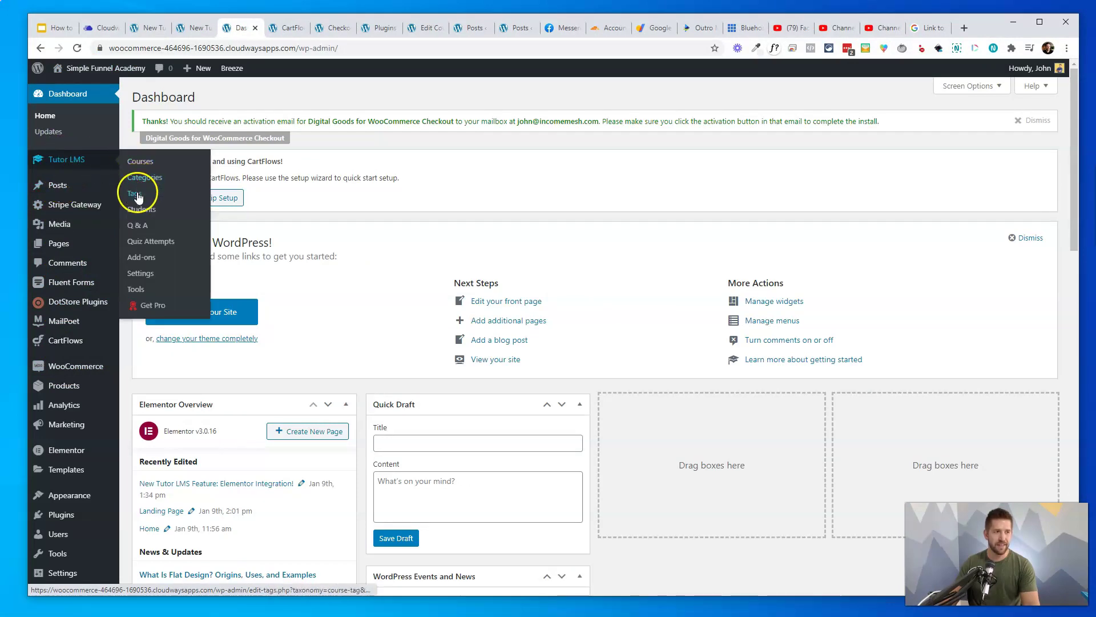